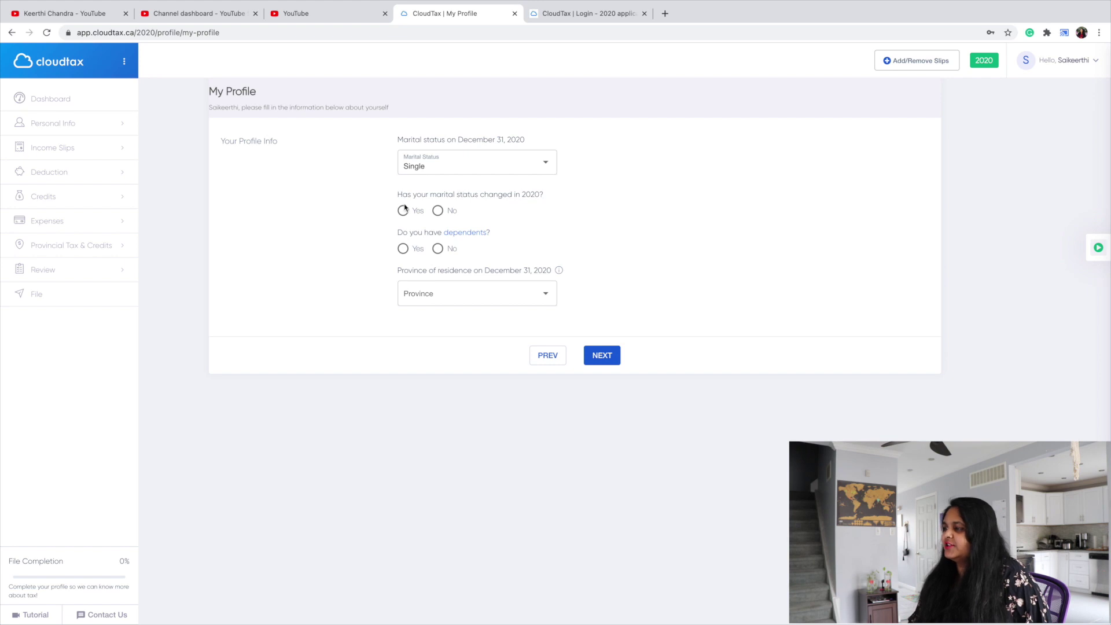
# Step: Answer No to the marital status change and dependents questions, set the province of residence to Ontario, and submit the profile
pyautogui.moveTo(396, 194); pyautogui.dragTo(580, 197)
pyautogui.click(580, 197)
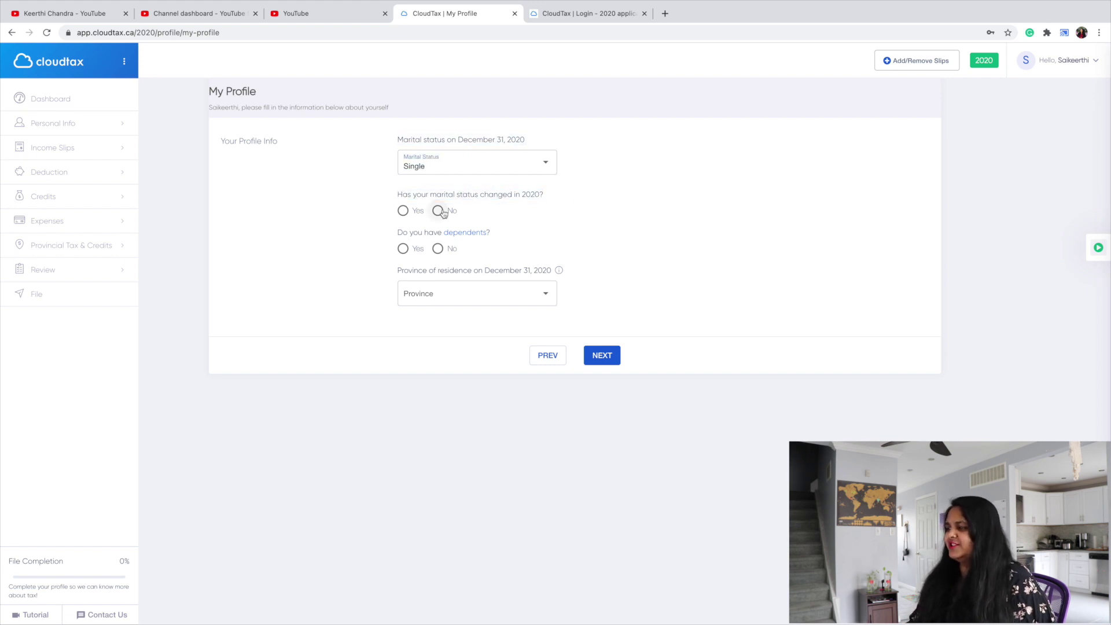
pyautogui.click(441, 212)
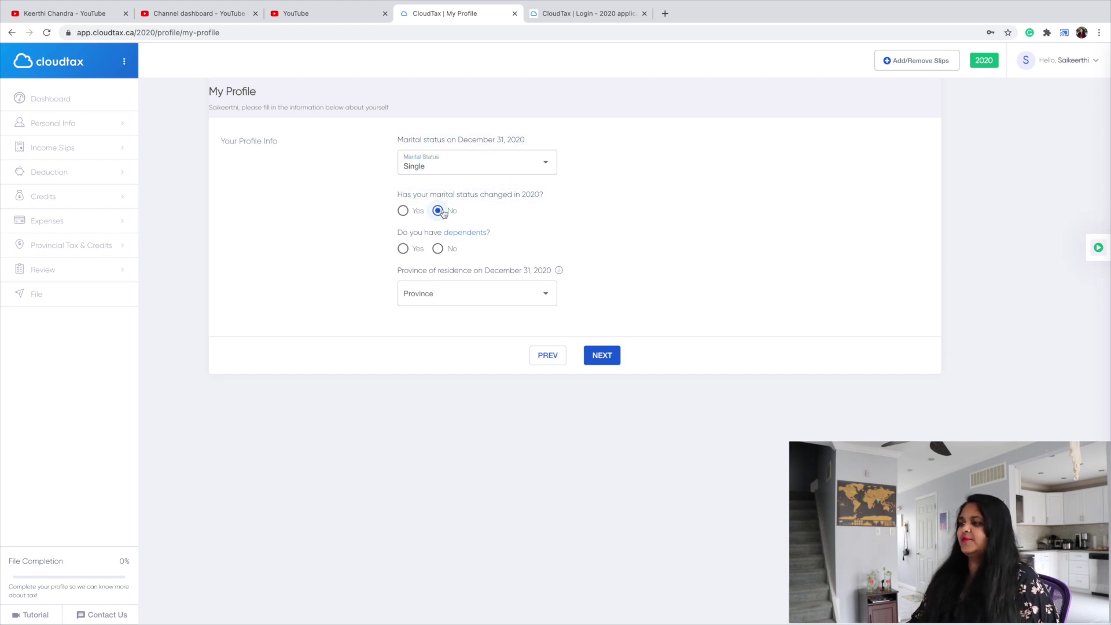
pyautogui.click(440, 249)
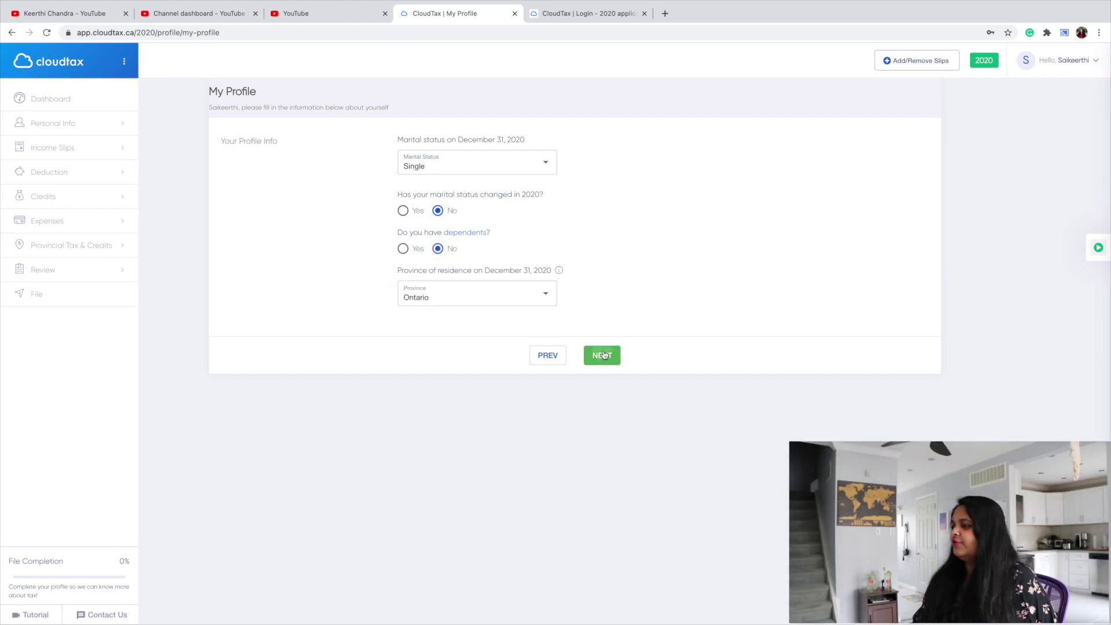
pyautogui.click(603, 354)
# Step: Answer No to having to file a 2019 tax return and continue
pyautogui.moveTo(610, 283); pyautogui.dragTo(463, 286)
pyautogui.click(466, 292)
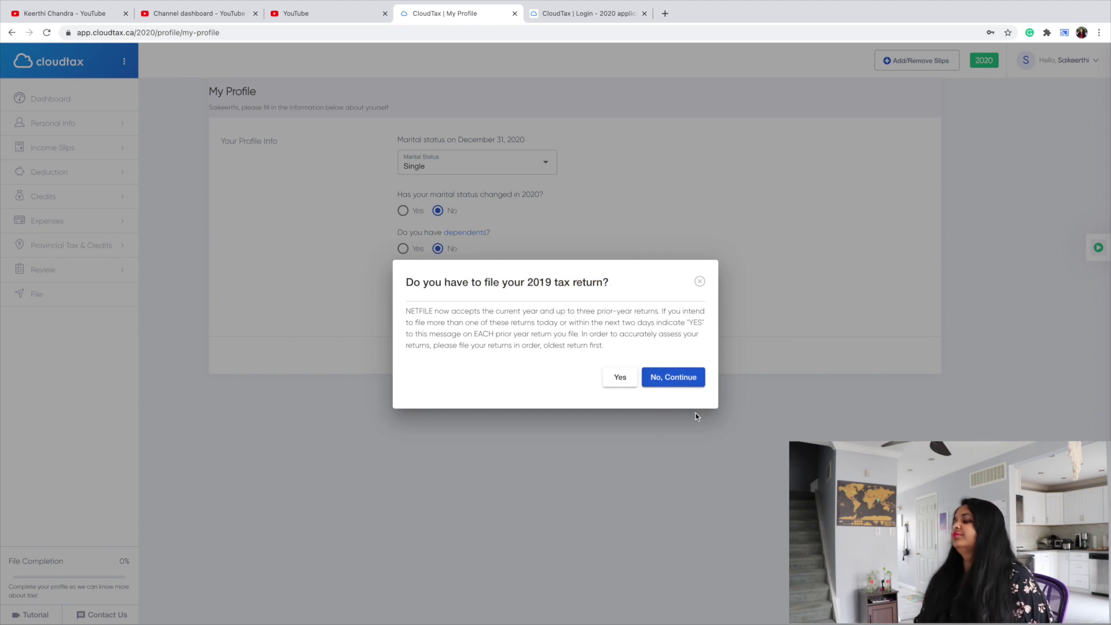
pyautogui.click(686, 381)
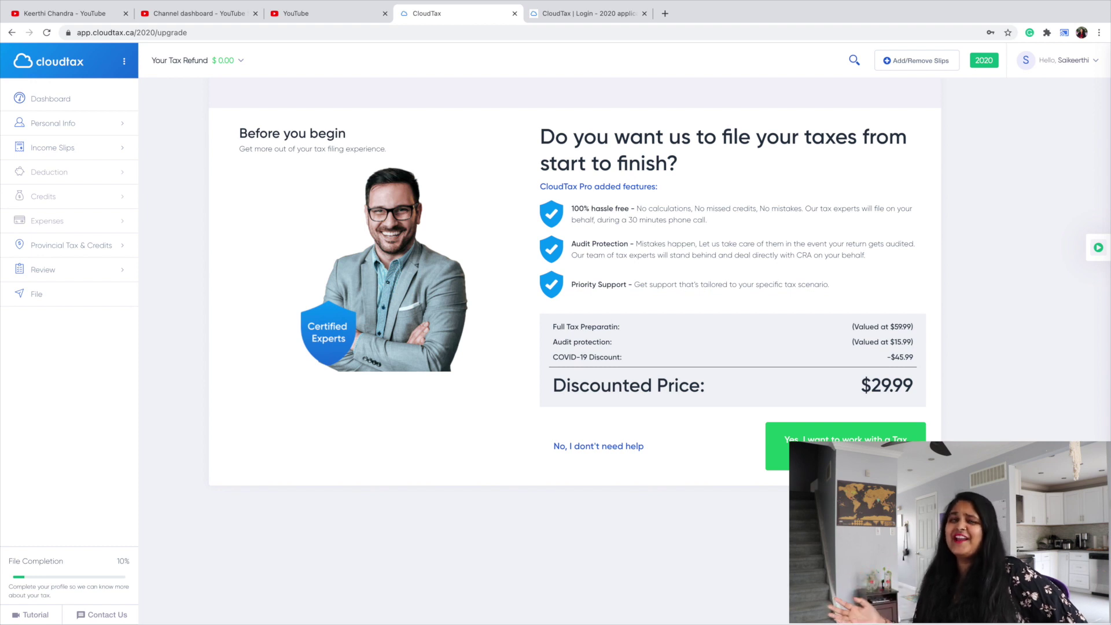
# Step: Decline the tax expert filing offer, then describe the filer as both Student and Employed and continue
pyautogui.click(614, 446)
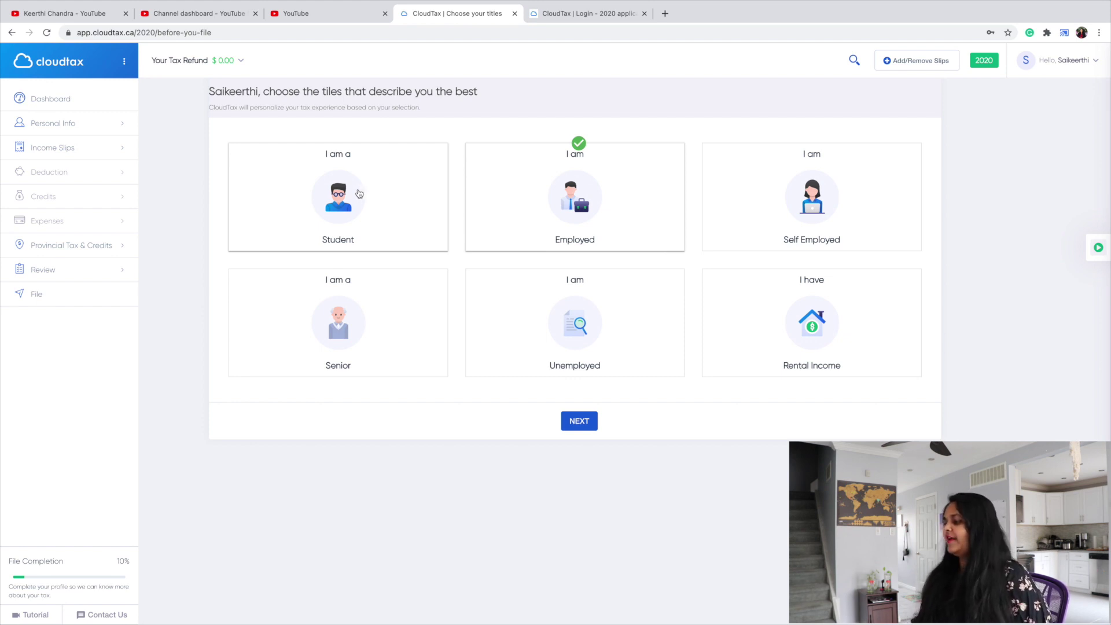
pyautogui.click(358, 193)
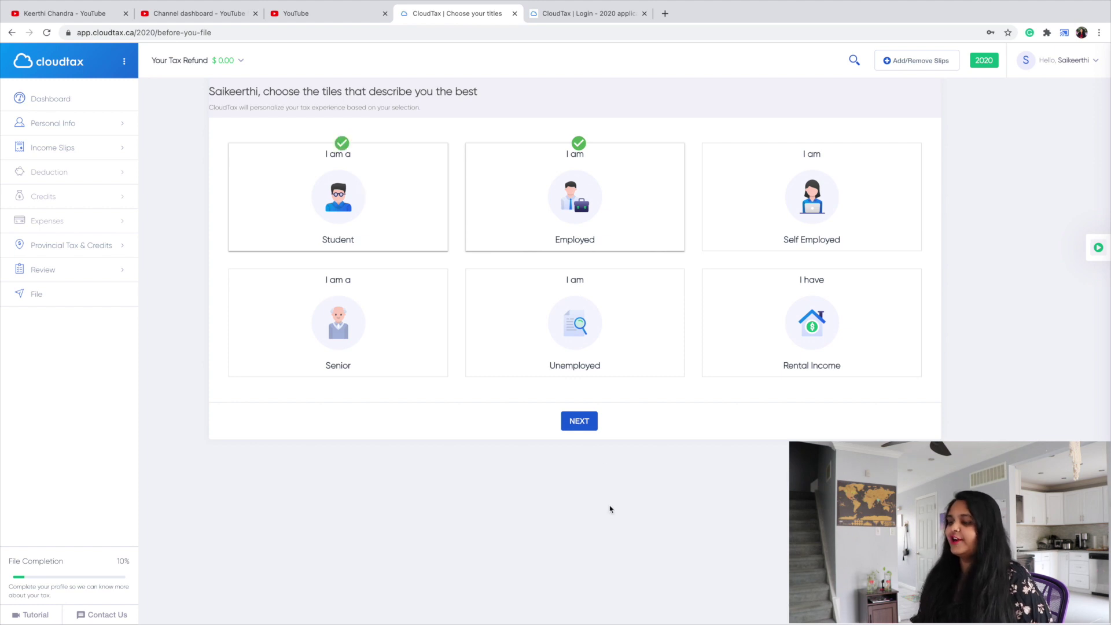
pyautogui.click(579, 422)
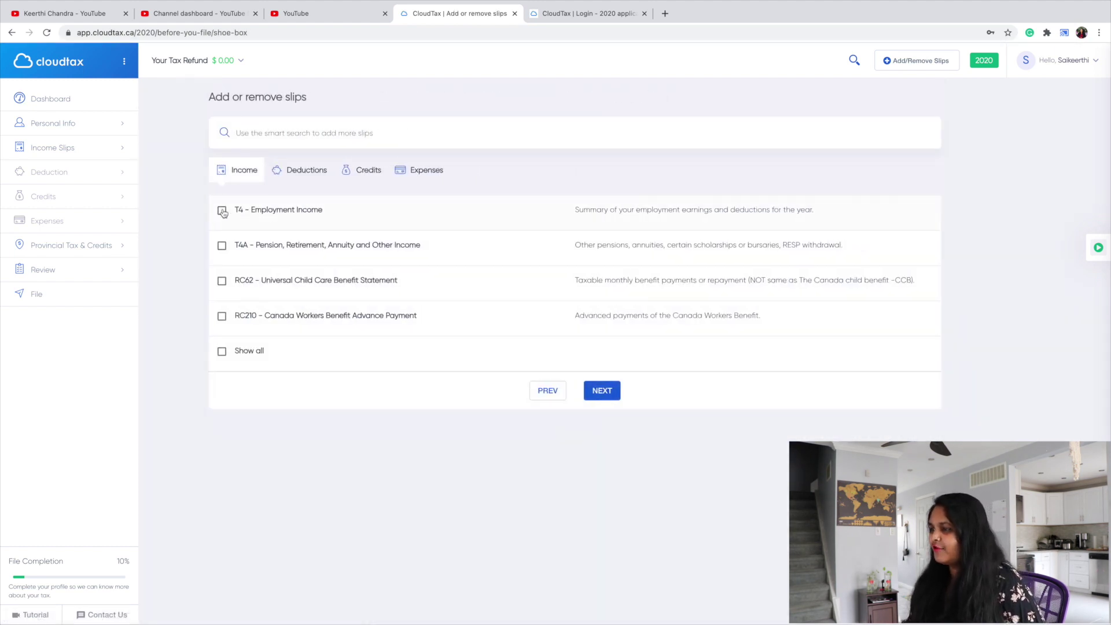
# Step: Review all available income slips, select only T4 – Employment Income, and continue to the deductions
pyautogui.click(247, 353)
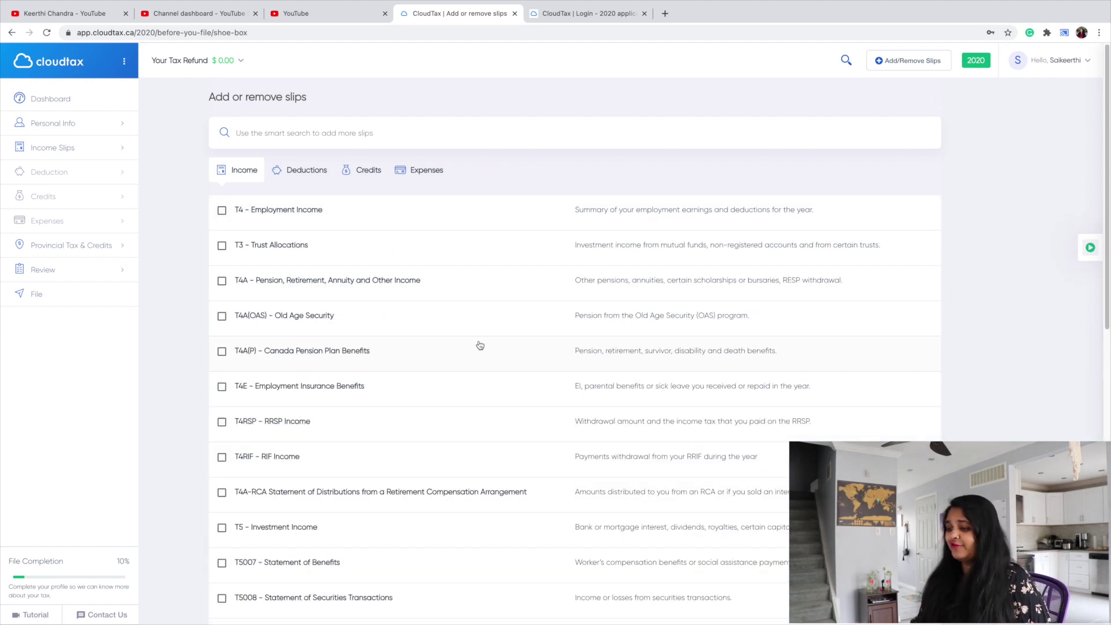
pyautogui.scroll(-10, 479, 346)
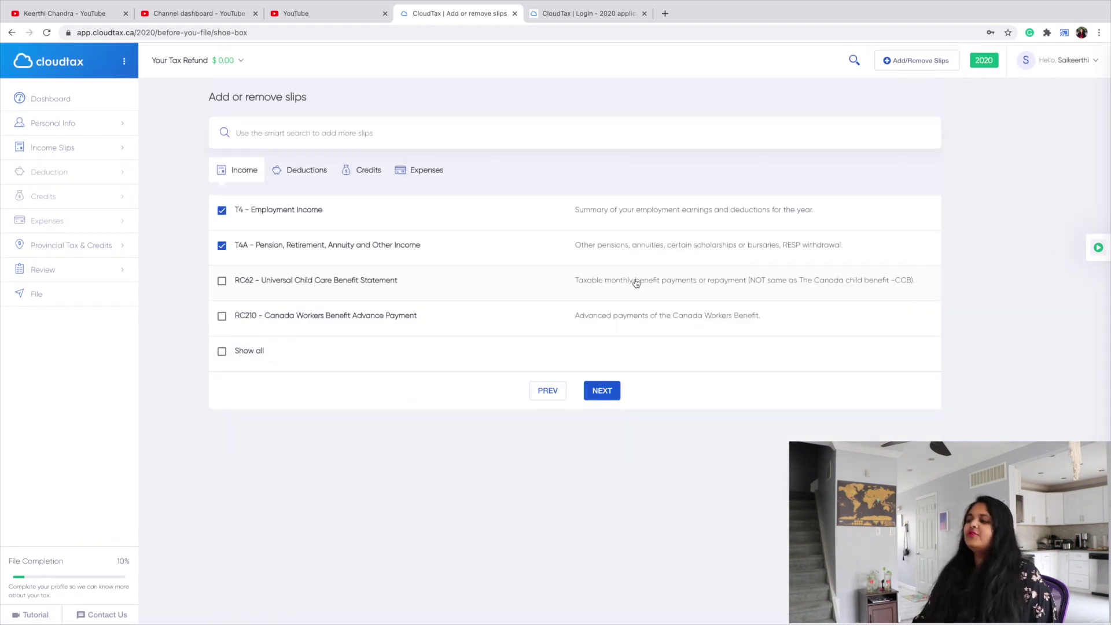
pyautogui.click(382, 240)
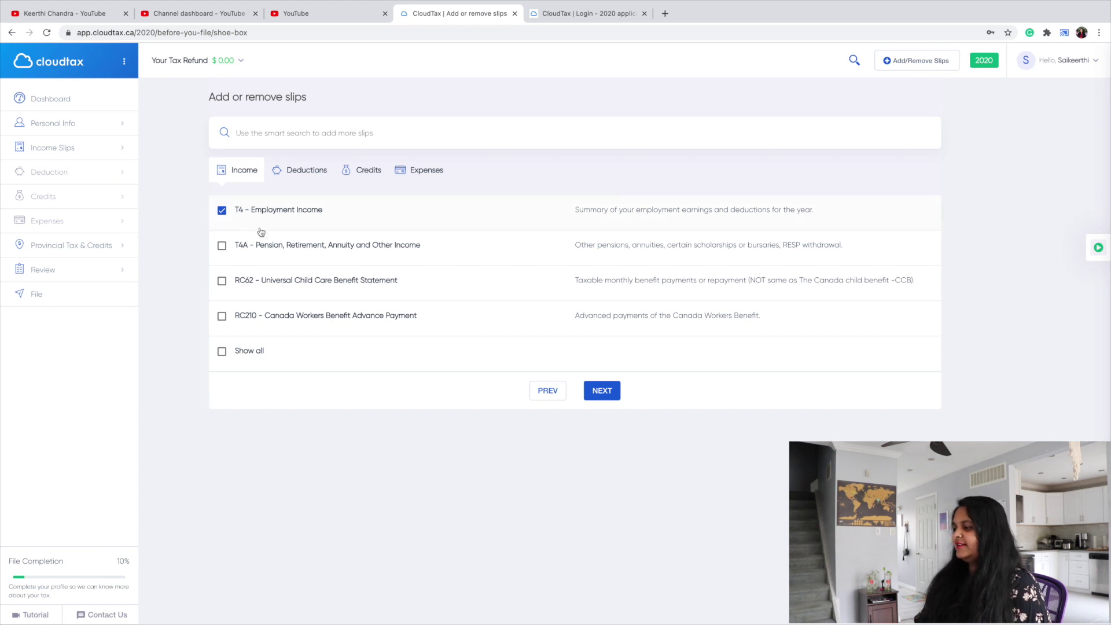
pyautogui.click(591, 395)
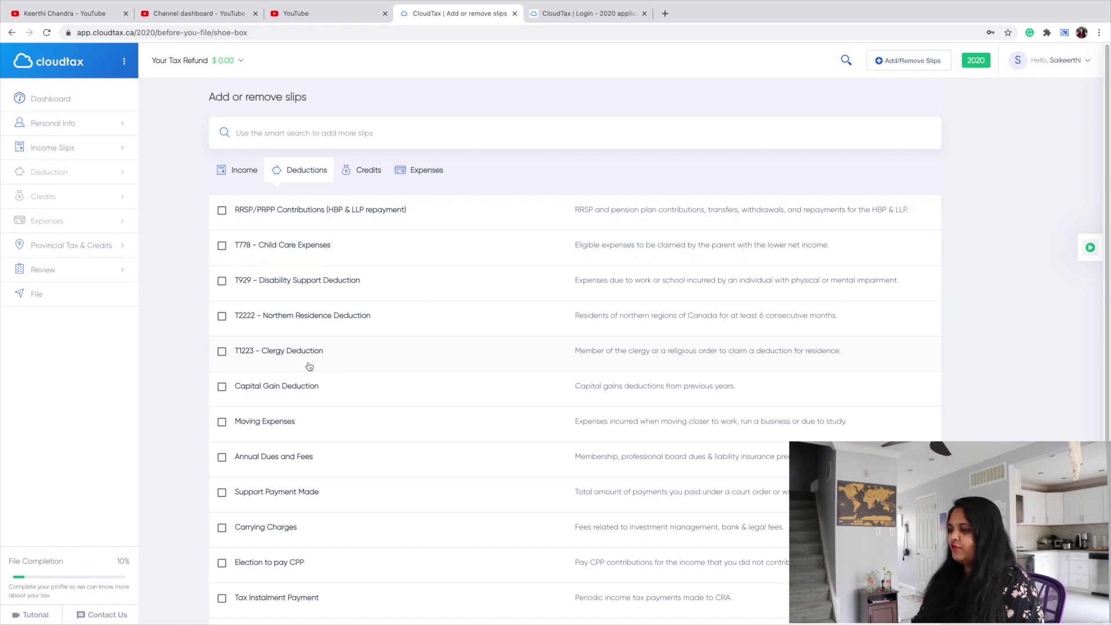
# Step: Go through the deductions, credits and expenses without adding any slips and proceed to the personal information form
pyautogui.scroll(-1, 310, 366)
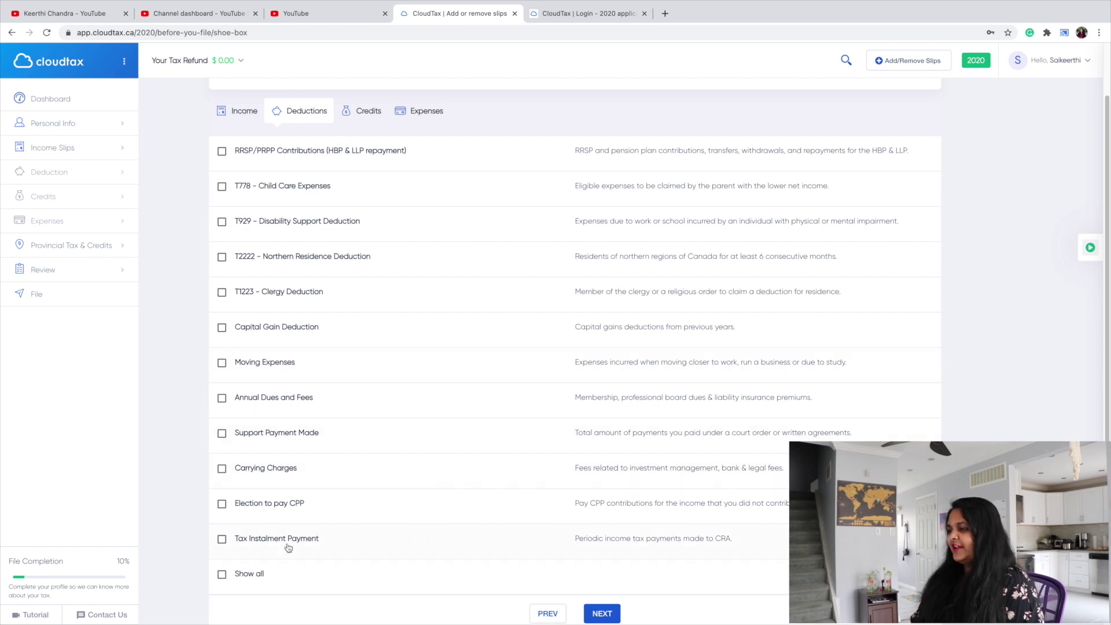
pyautogui.scroll(-1, 405, 434)
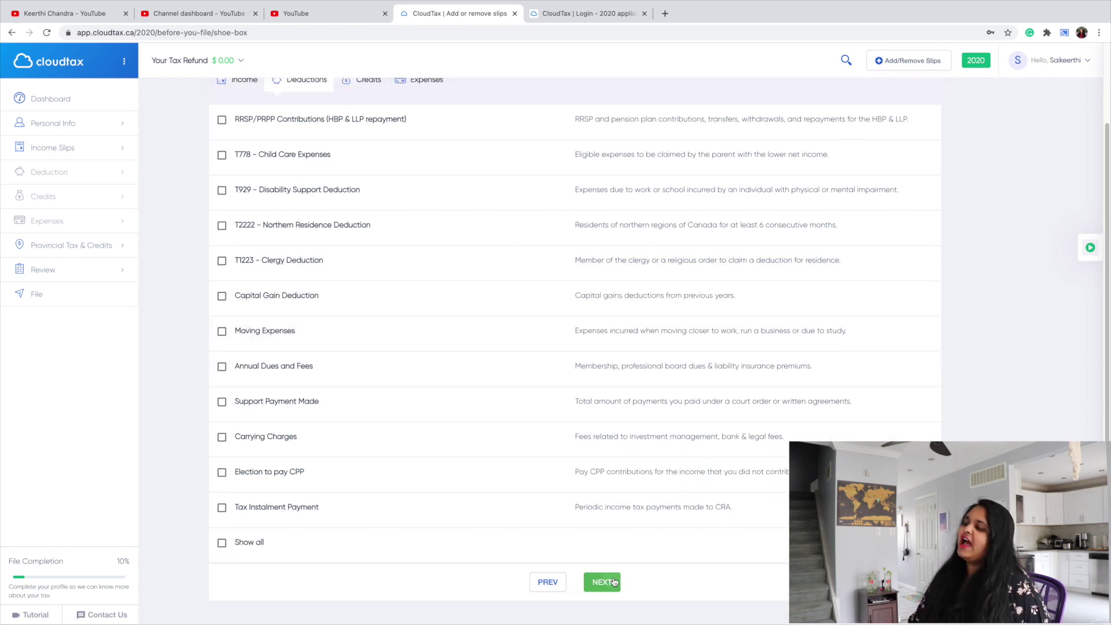
pyautogui.click(613, 580)
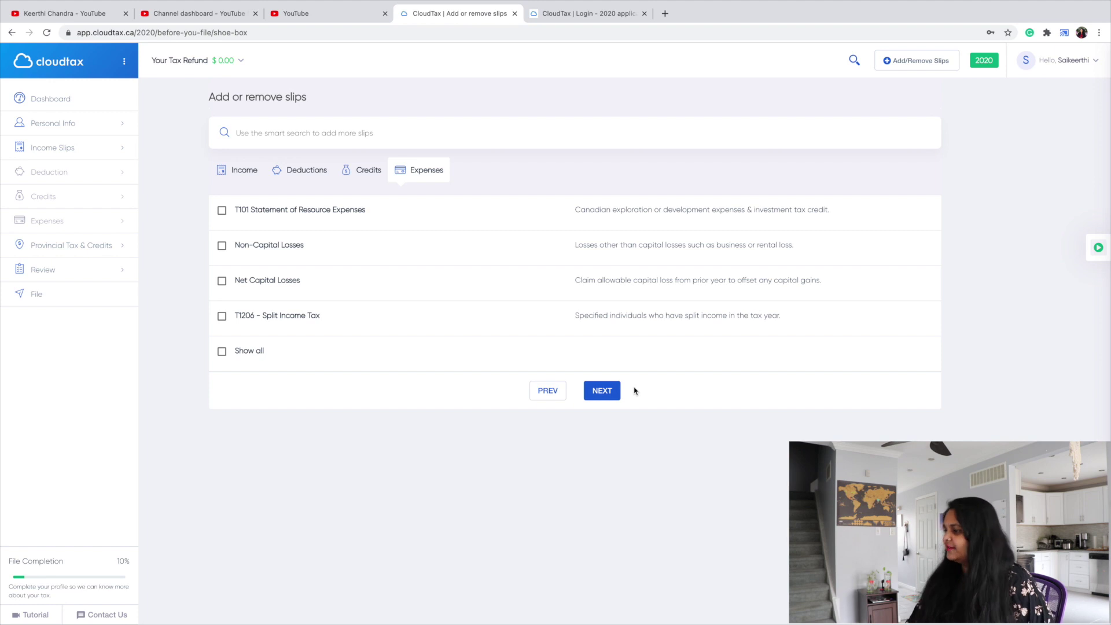
pyautogui.click(604, 391)
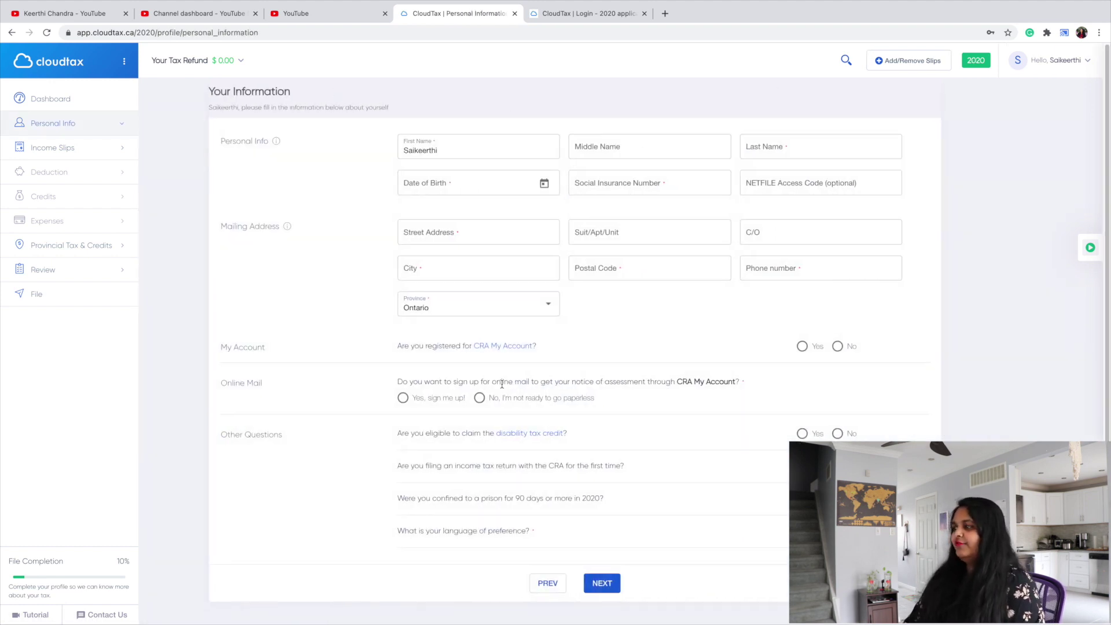
# Step: Answer Yes to being registered for CRA My Account and opt to sign up for online mail
pyautogui.moveTo(398, 345); pyautogui.dragTo(529, 358)
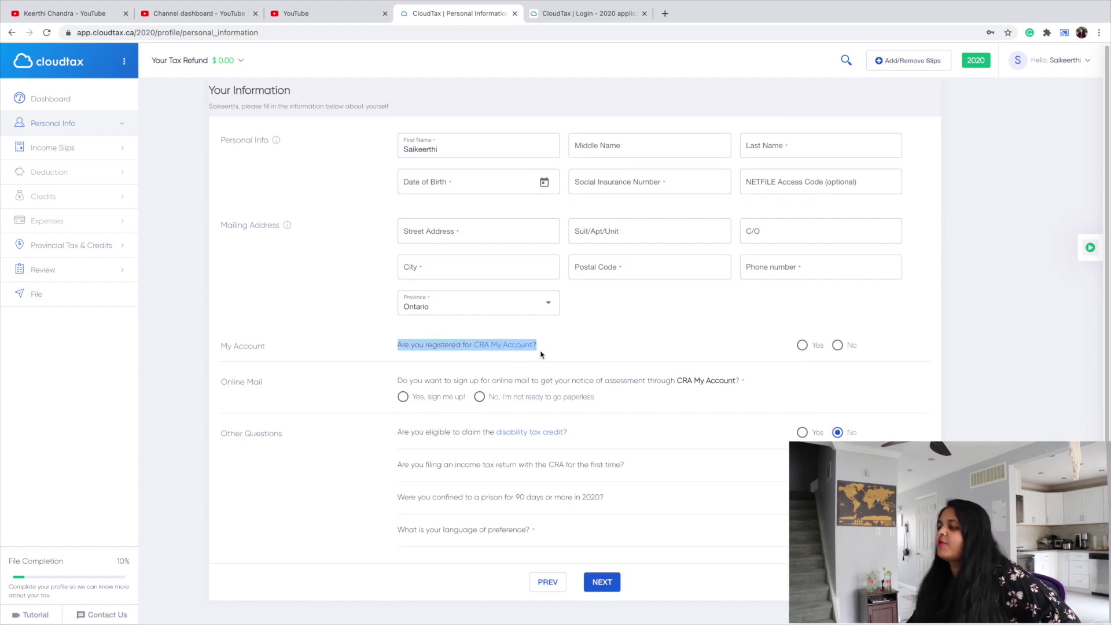
pyautogui.click(540, 353)
pyautogui.moveTo(397, 345); pyautogui.dragTo(534, 354)
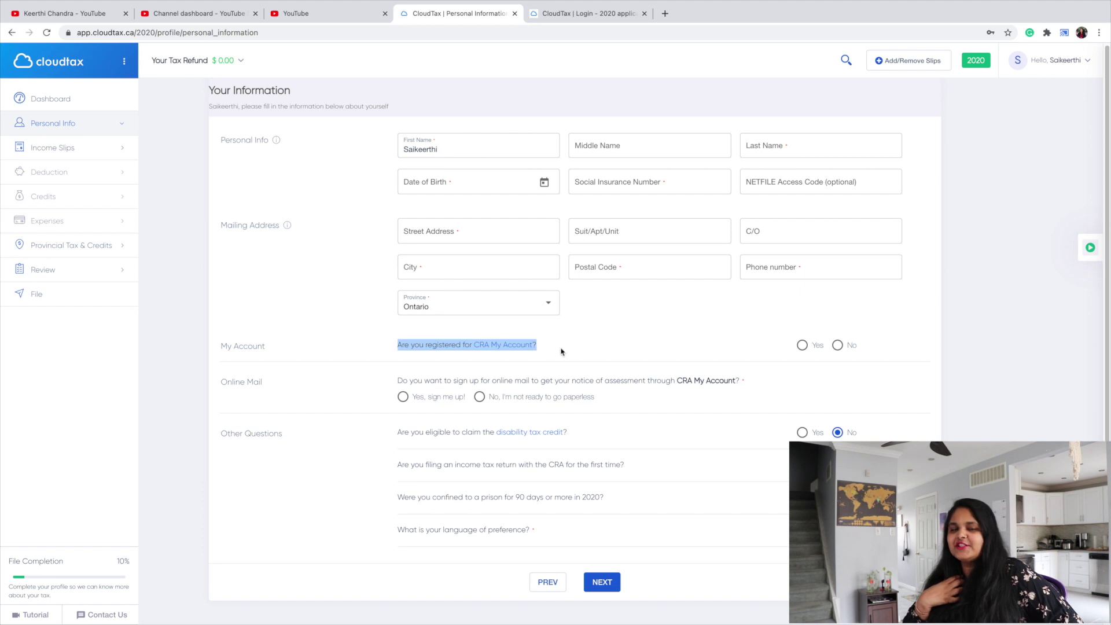
pyautogui.click(581, 350)
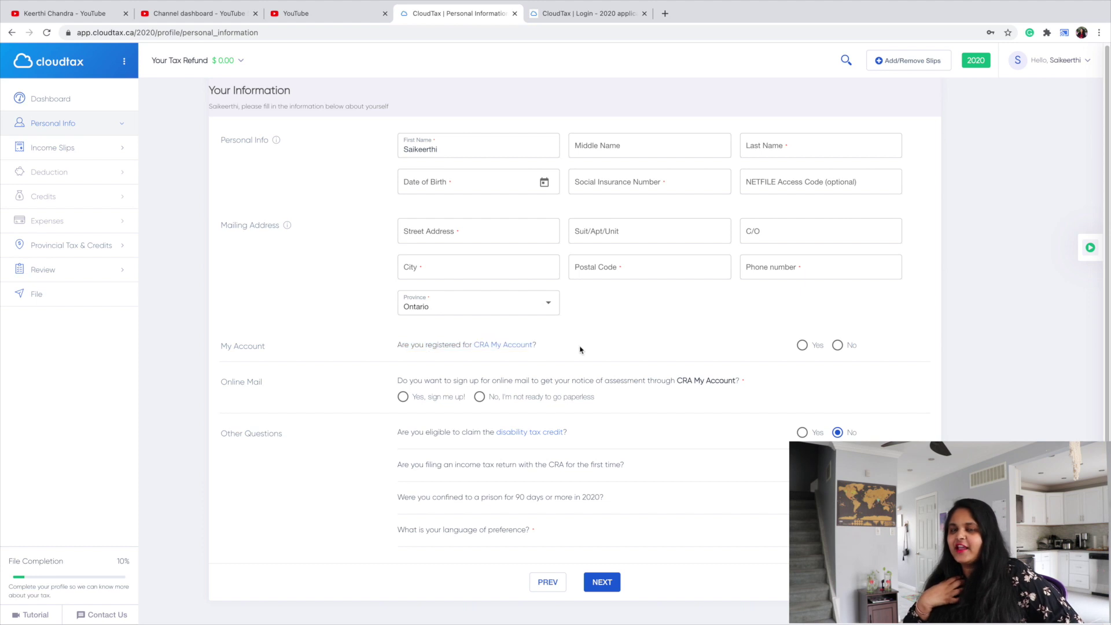
pyautogui.click(802, 345)
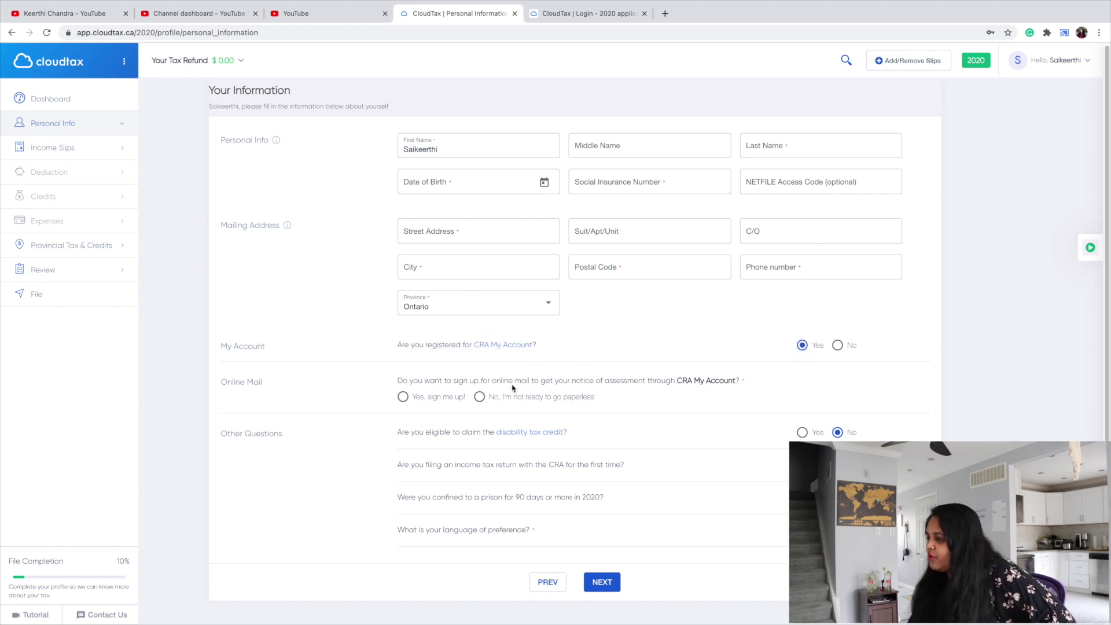
pyautogui.moveTo(397, 380); pyautogui.dragTo(748, 387)
pyautogui.click(402, 396)
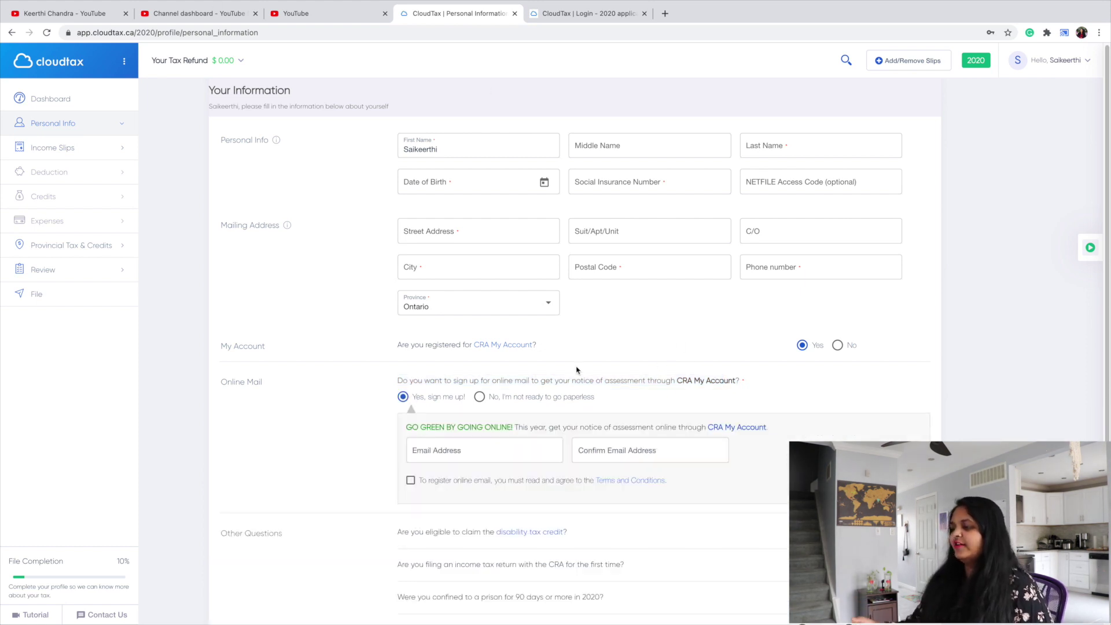
# Step: Change the CRA My Account answer to No and choose not to go paperless for online mail
pyautogui.click(477, 451)
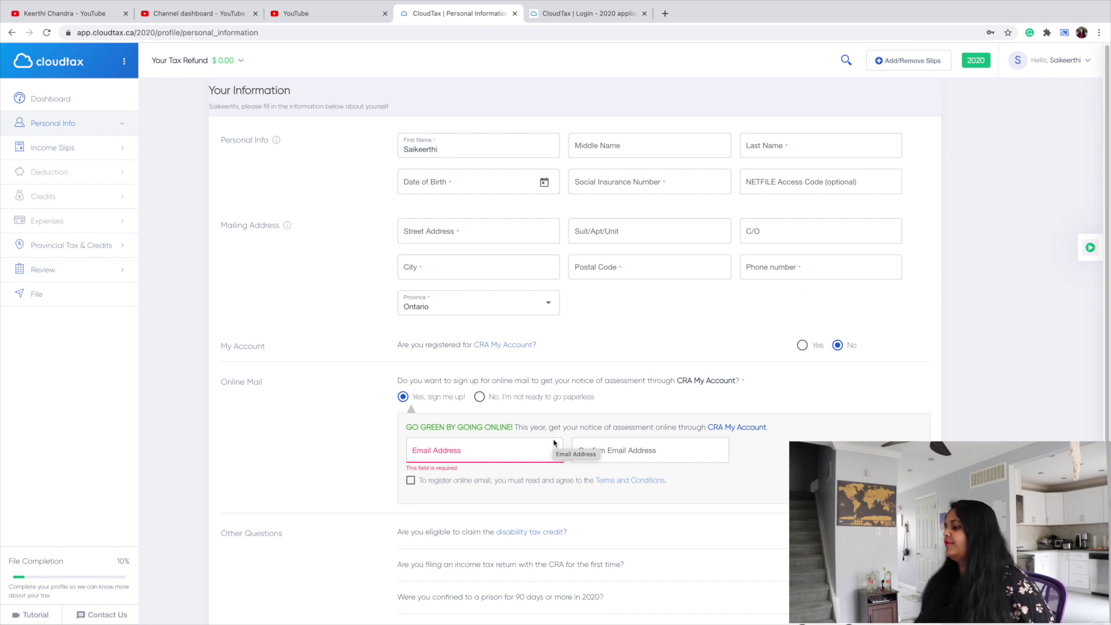
pyautogui.click(518, 402)
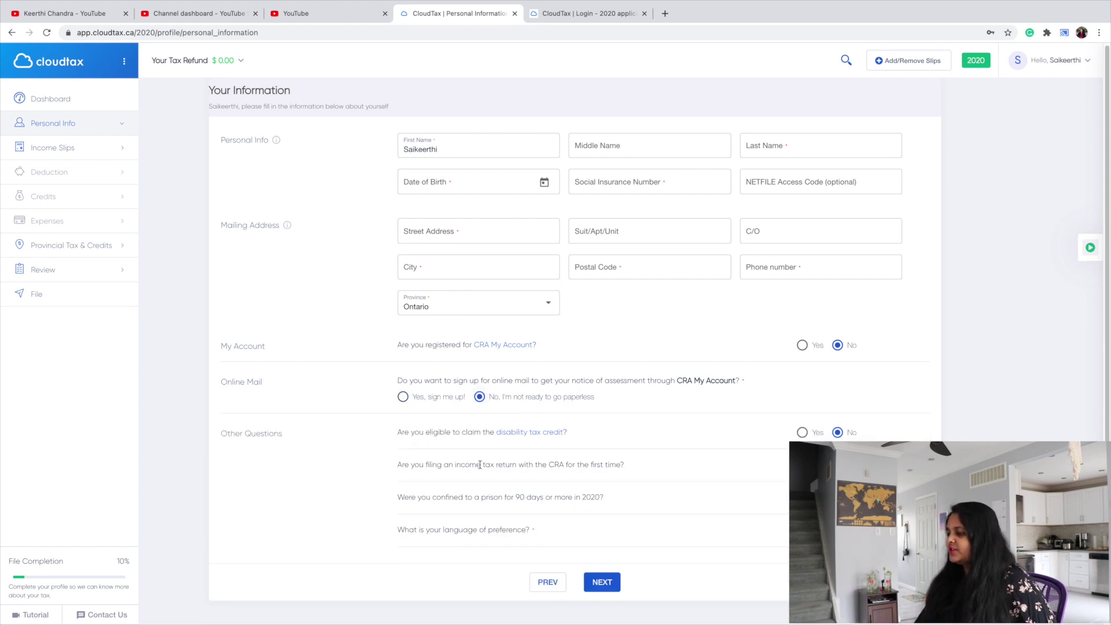
pyautogui.moveTo(398, 467); pyautogui.dragTo(397, 431)
pyautogui.click(397, 431)
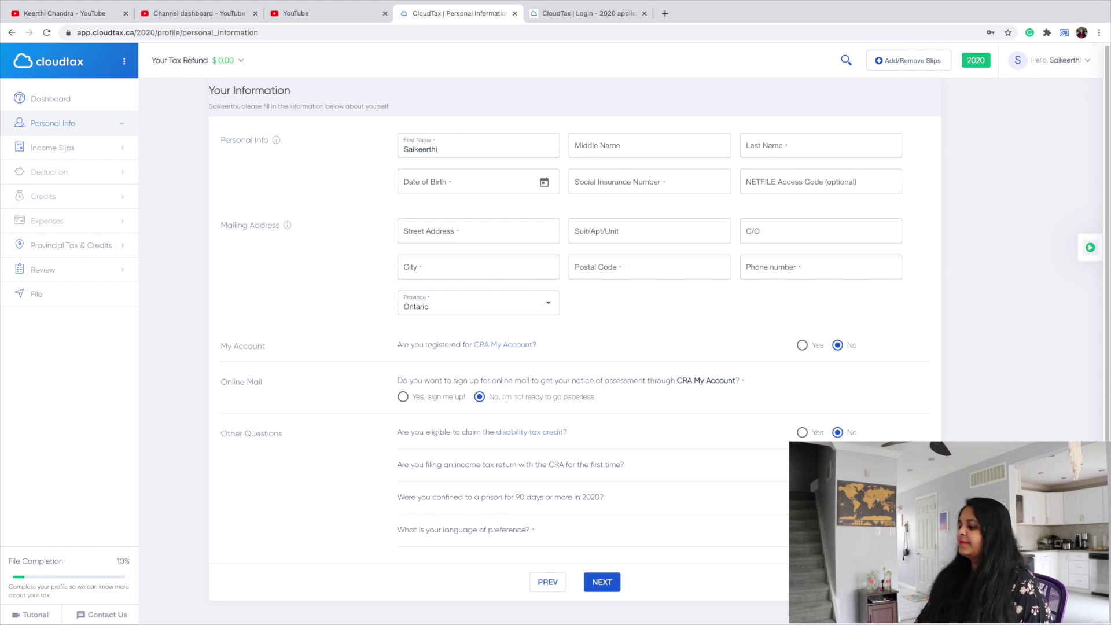
# Step: Set the residence province to Ontario, mark the home address same as mailing, answer No to the remaining residence questions, and continue
pyautogui.click(405, 183)
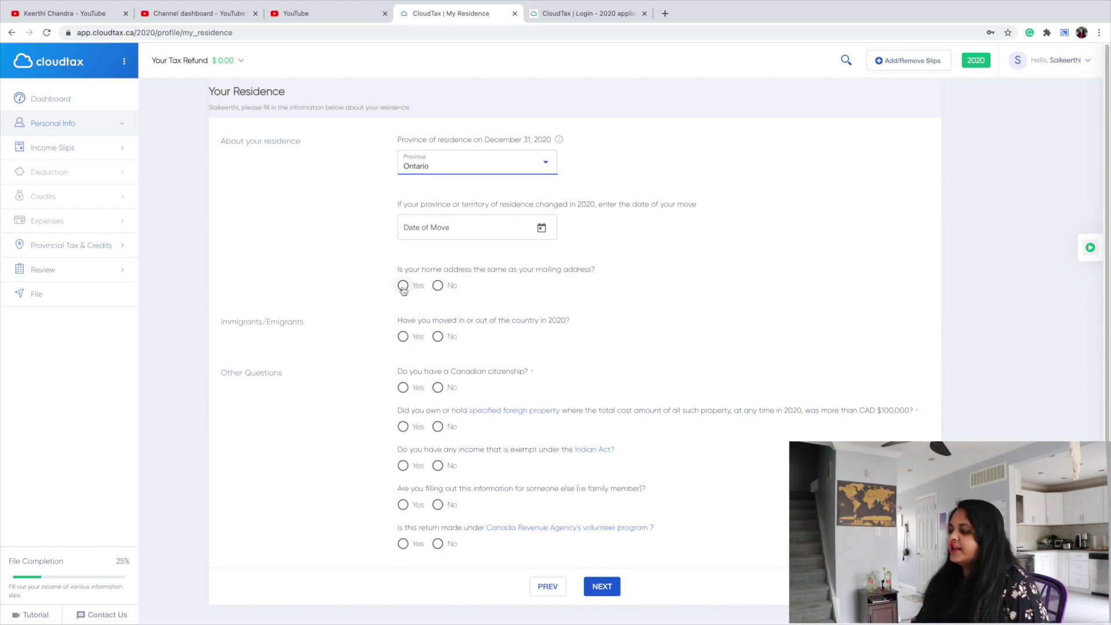
pyautogui.click(403, 285)
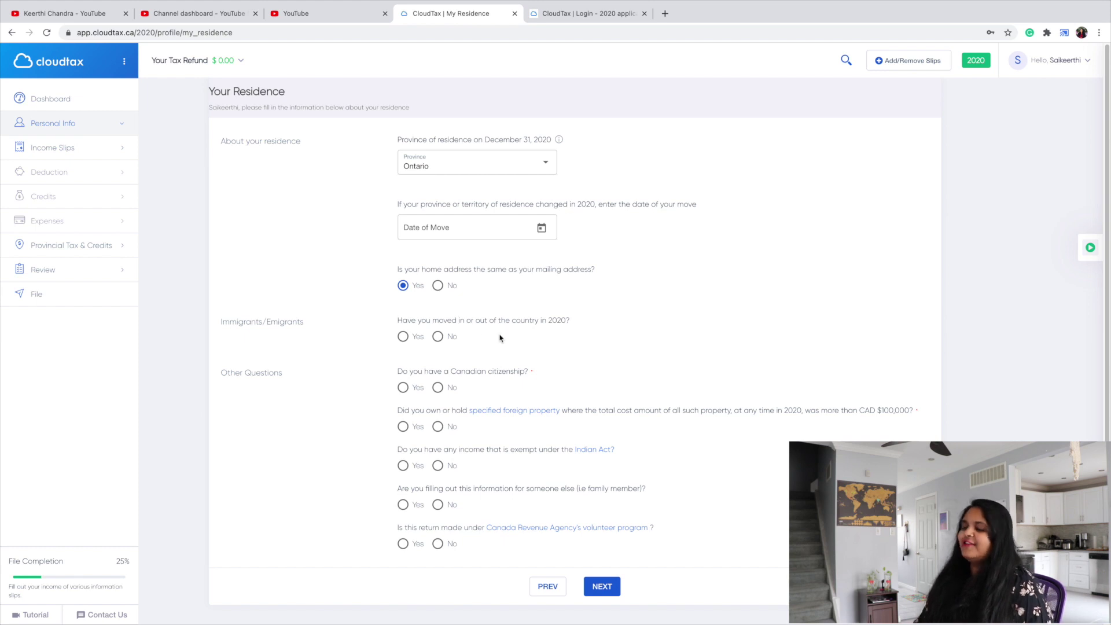
pyautogui.click(438, 500)
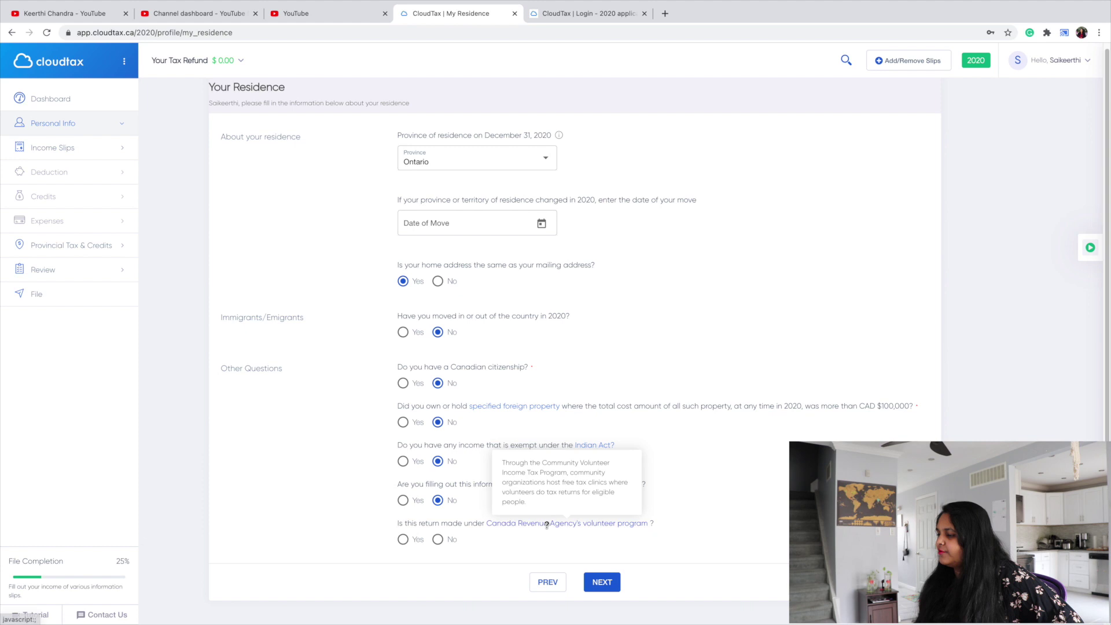
pyautogui.moveTo(619, 524)
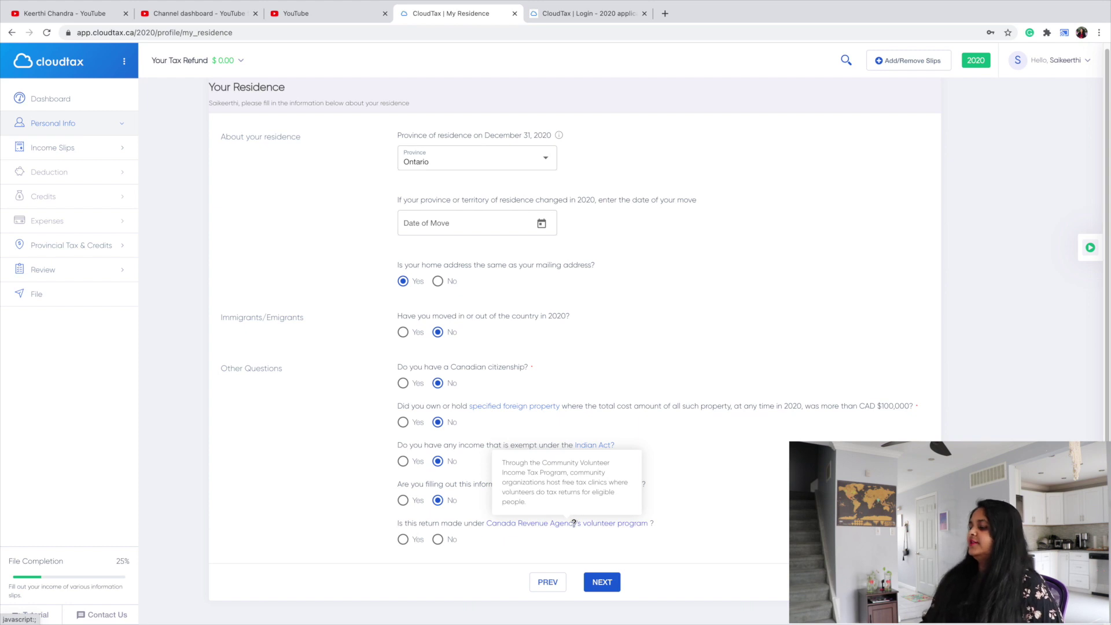
pyautogui.click(437, 539)
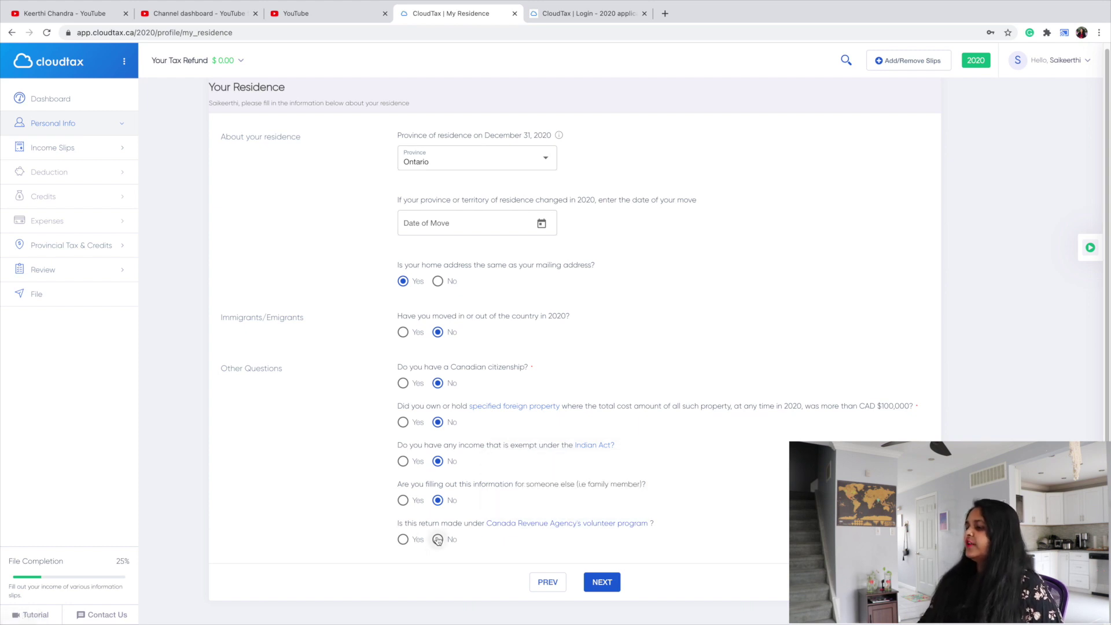
pyautogui.click(602, 582)
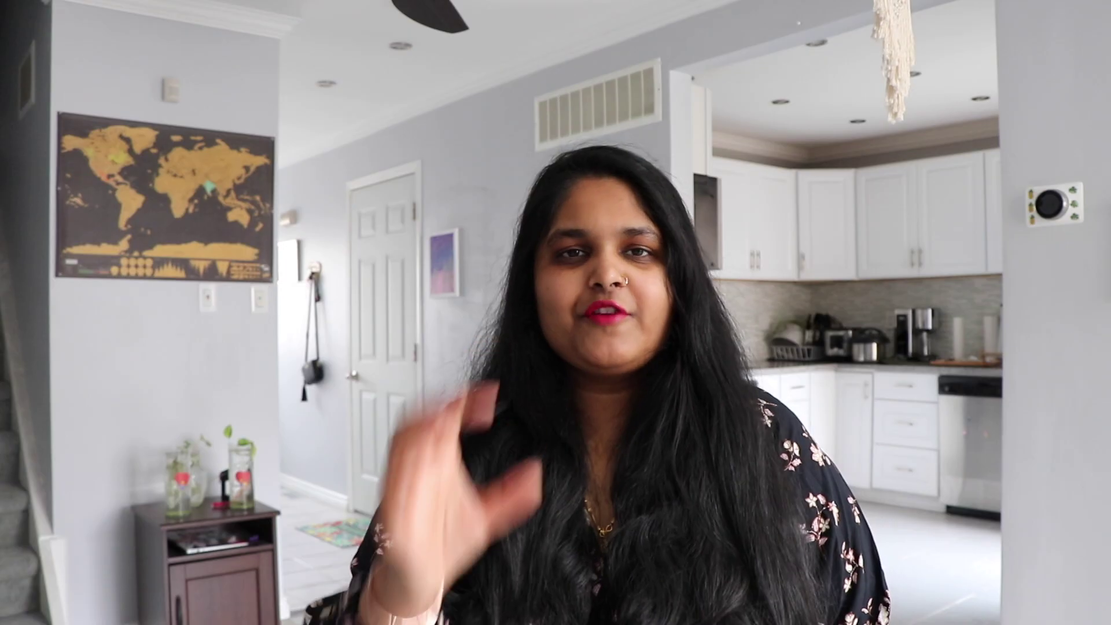
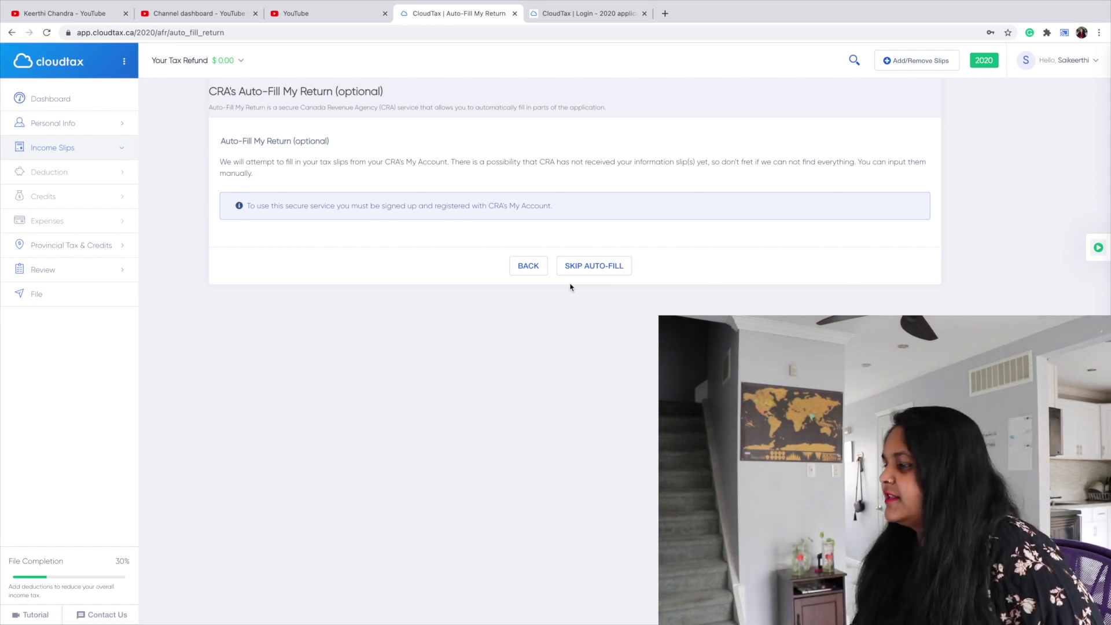
# Step: Skip CRA's Auto-Fill My Return and upload T4slip_sample.jpg from the Desktop to fill in the T4 employment income slip
pyautogui.click(600, 275)
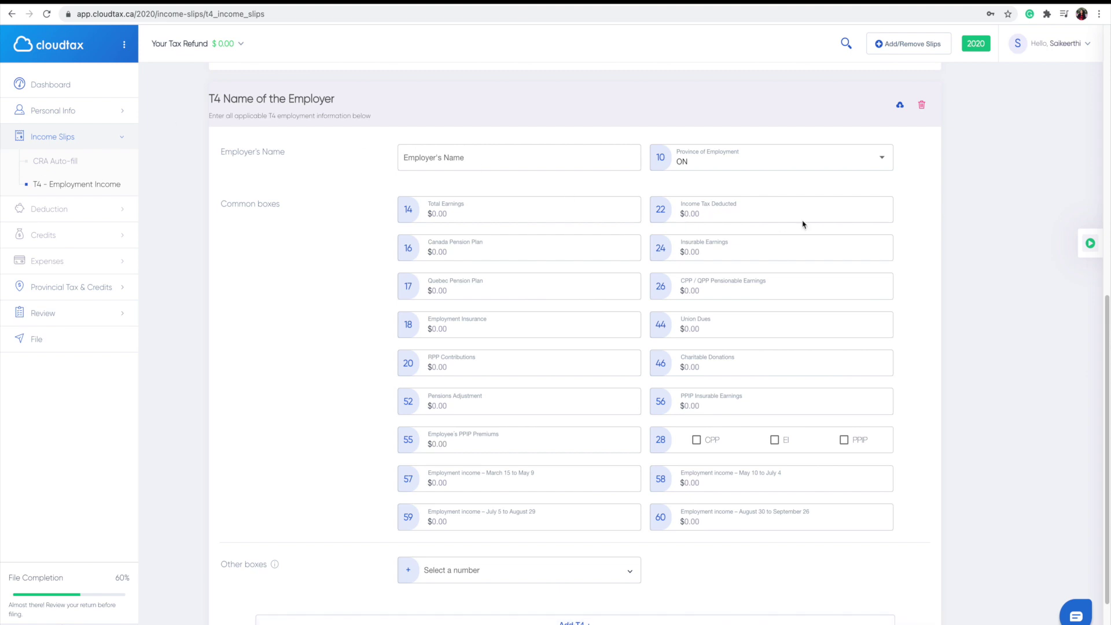
pyautogui.click(901, 105)
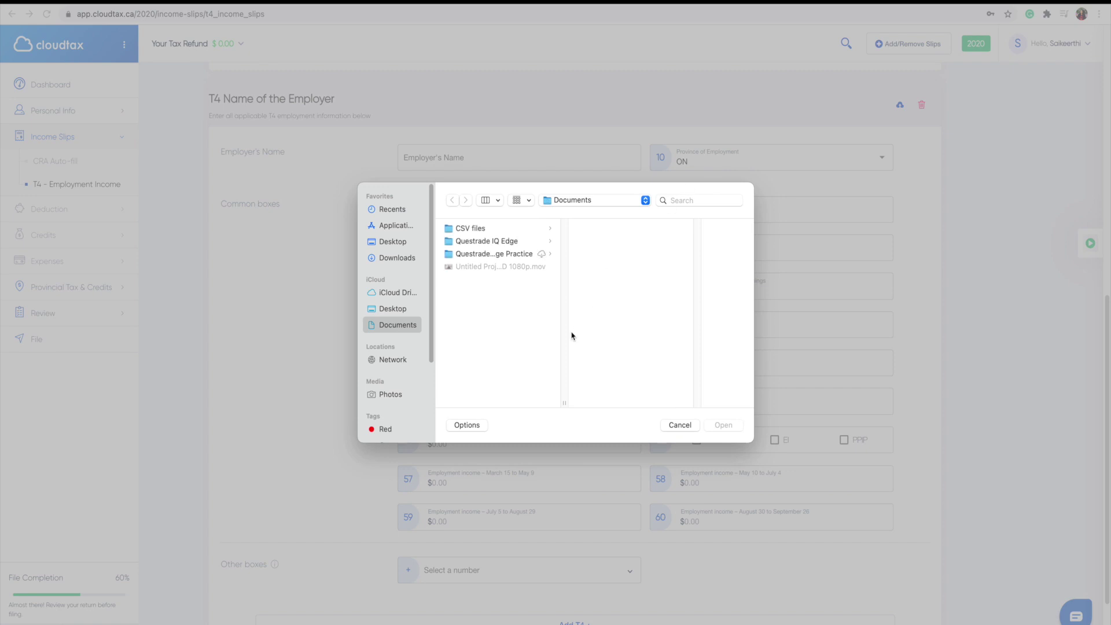
pyautogui.click(404, 244)
pyautogui.click(515, 346)
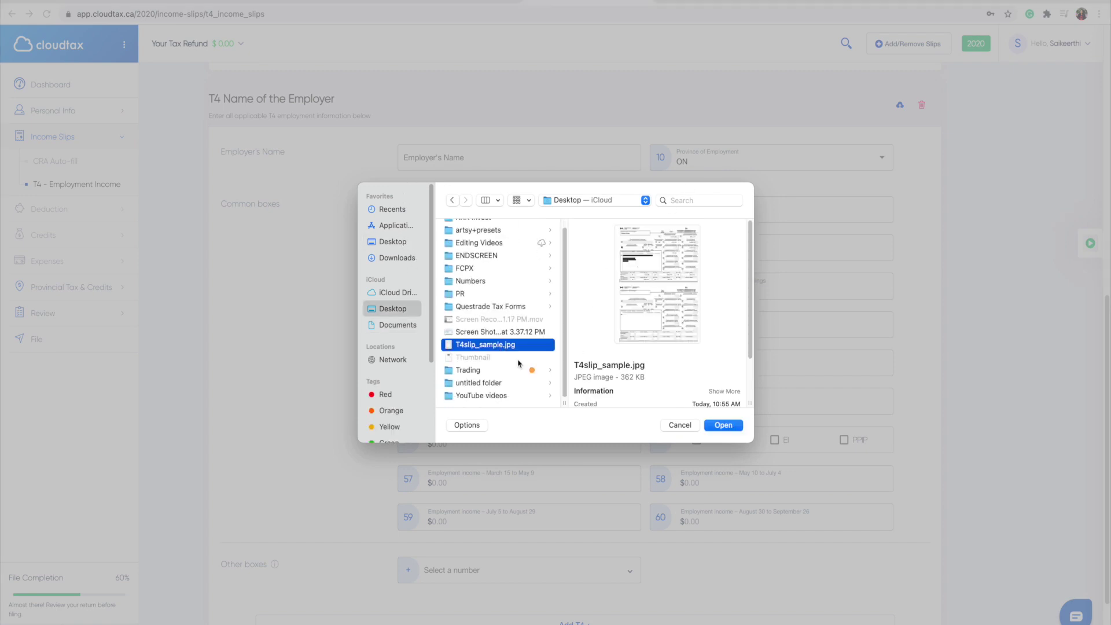
pyautogui.click(735, 426)
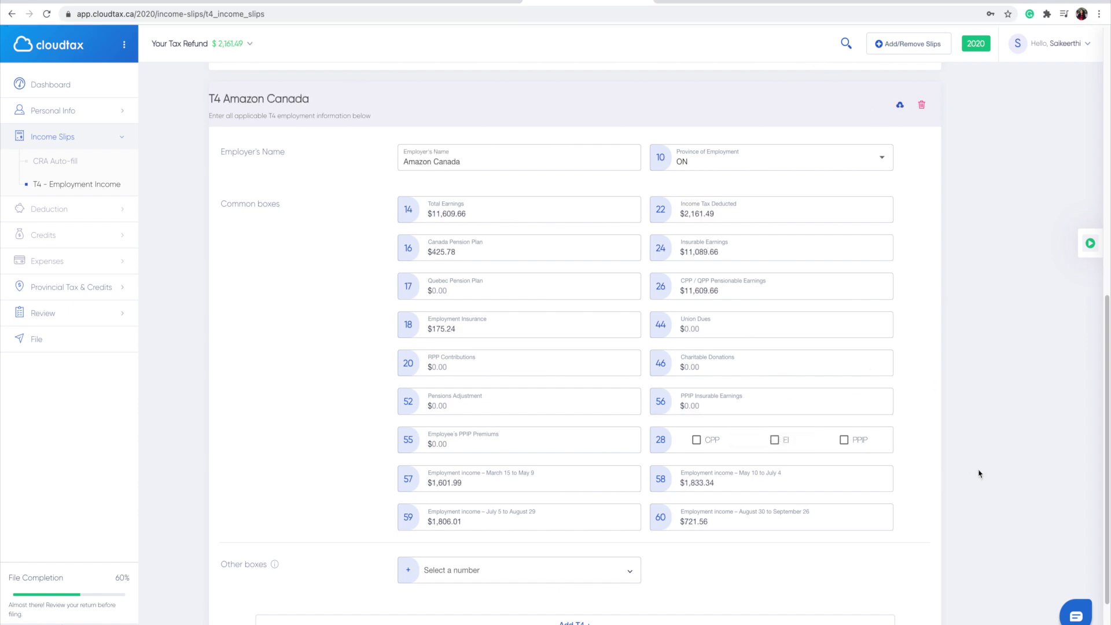
# Step: Accept the imported T4 slip for Amazon Canada without adding another T4 and continue
pyautogui.scroll(-3, 979, 474)
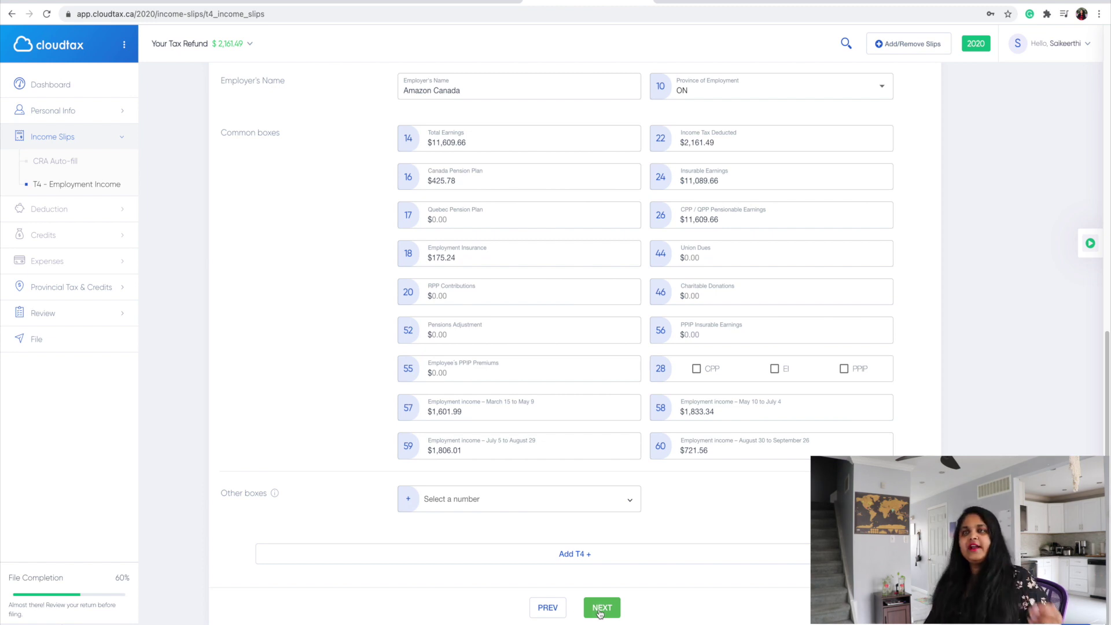
pyautogui.click(601, 612)
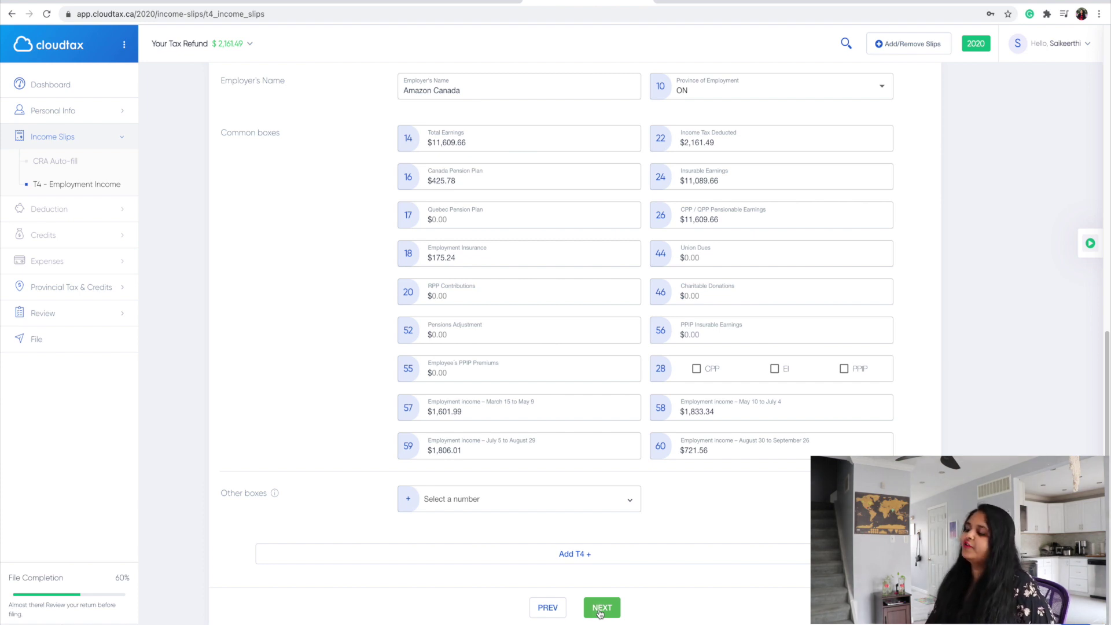
pyautogui.click(600, 612)
pyautogui.click(600, 612)
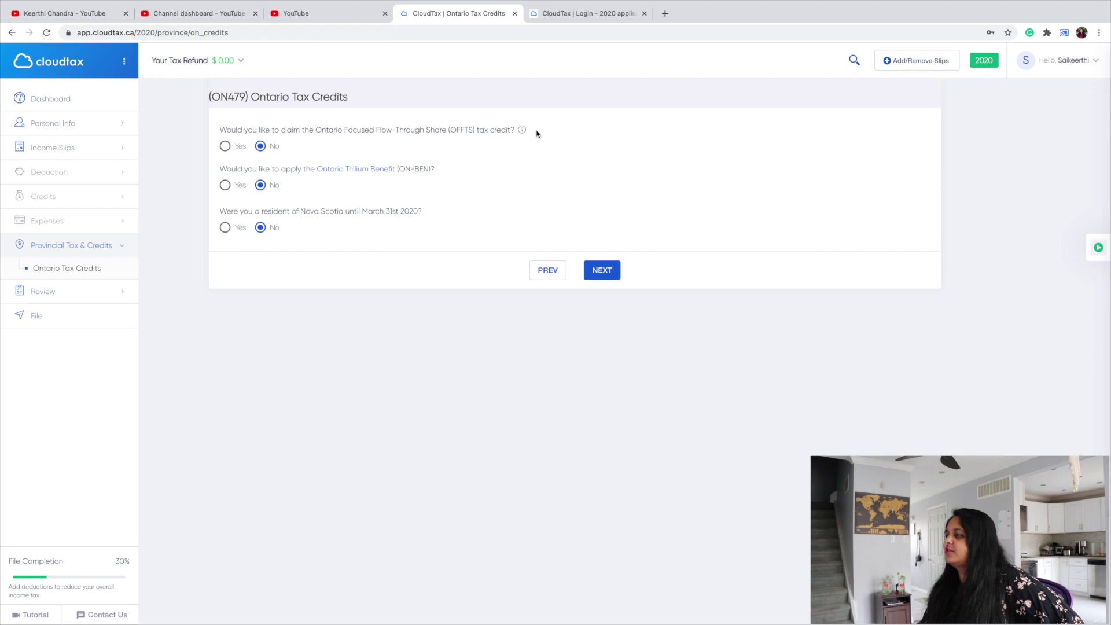
# Step: Read the Canada.ca explanation of the Ontario Trillium Benefit linked from the Ontario tax credit questions, and return to the tax return
pyautogui.moveTo(523, 130)
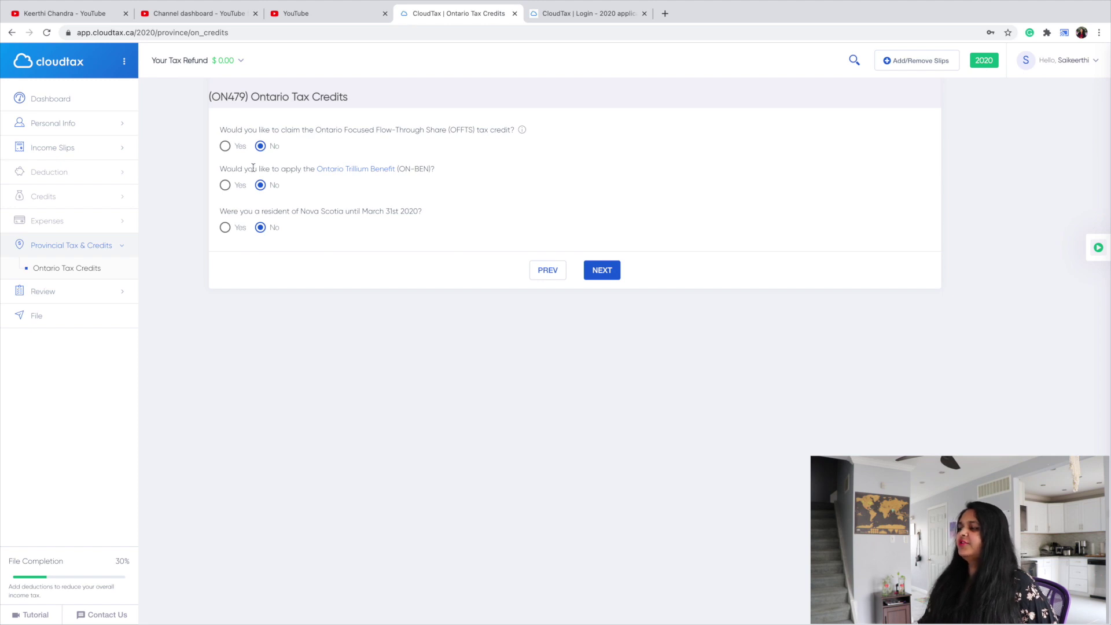
pyautogui.click(323, 170)
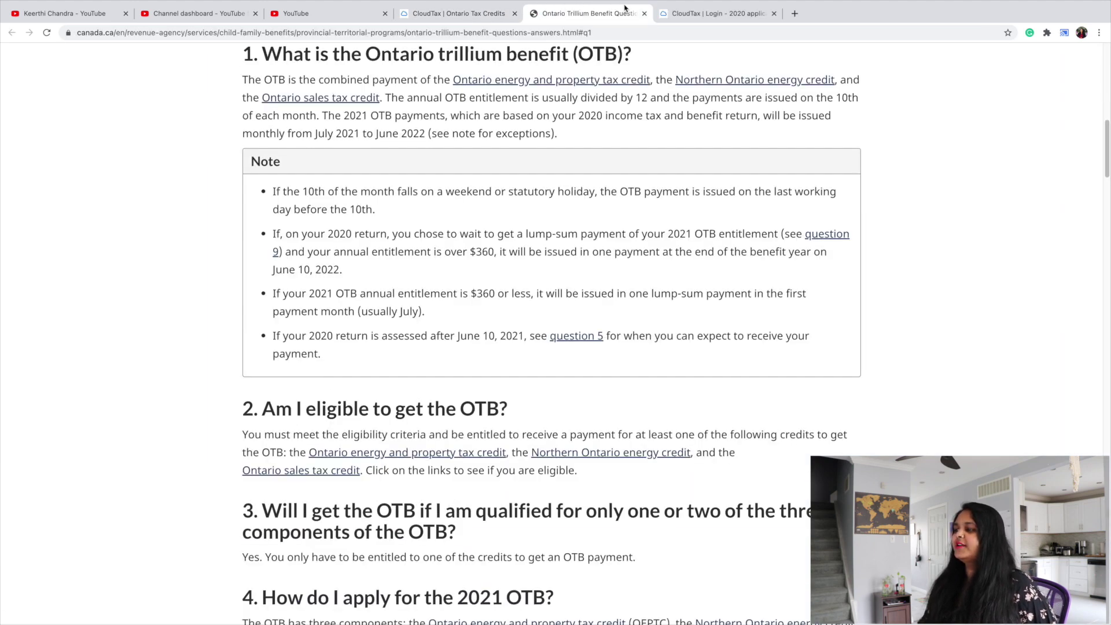
pyautogui.click(645, 13)
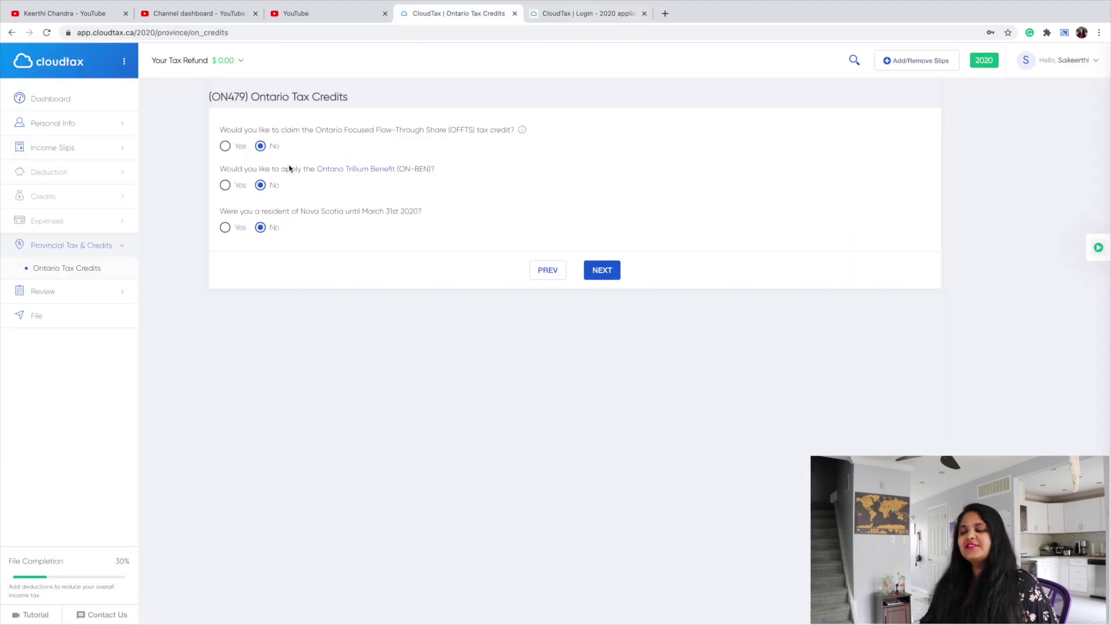
pyautogui.click(358, 171)
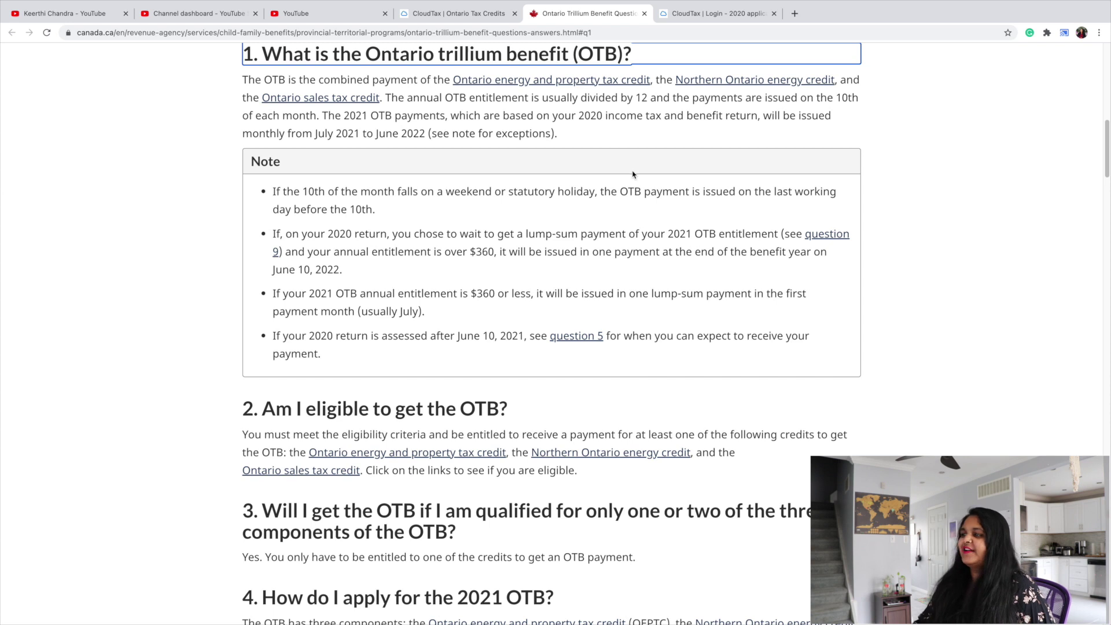
pyautogui.moveTo(234, 78); pyautogui.dragTo(694, 385)
pyautogui.click(694, 386)
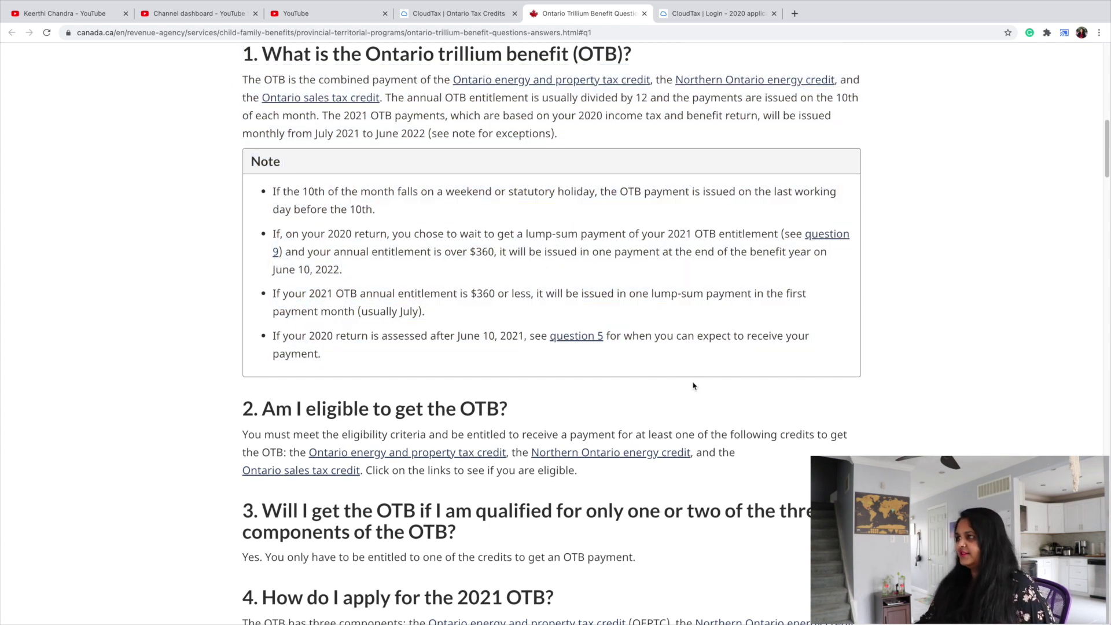
pyautogui.click(481, 13)
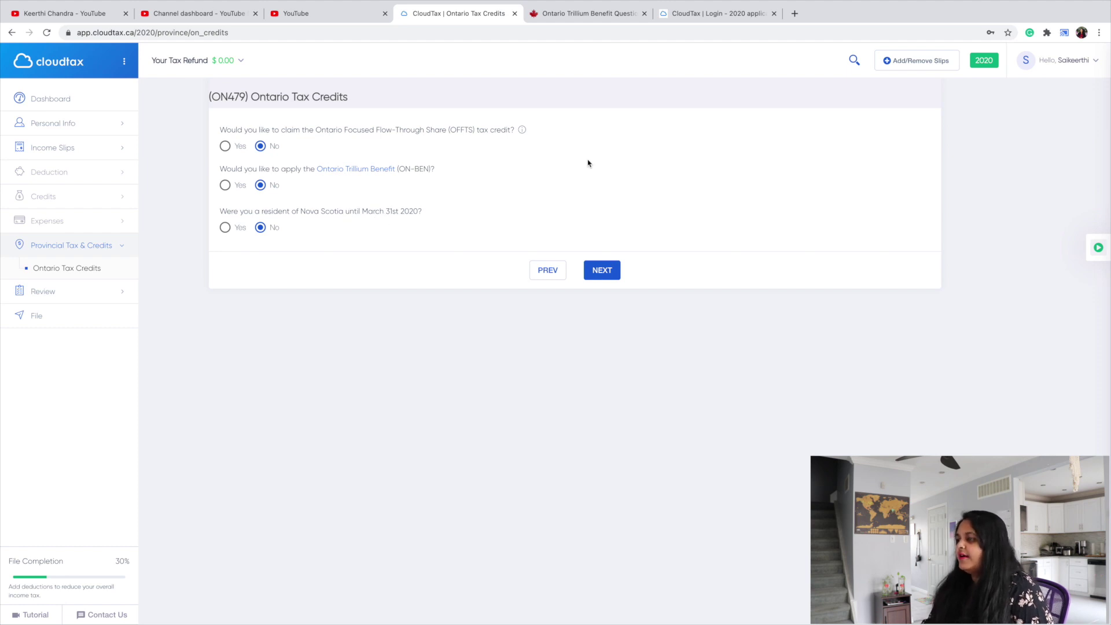
# Step: Keep No for all three Ontario tax credit questions, continue to the return review, and examine the 2020 refund and income summary
pyautogui.click(612, 277)
pyautogui.click(515, 165)
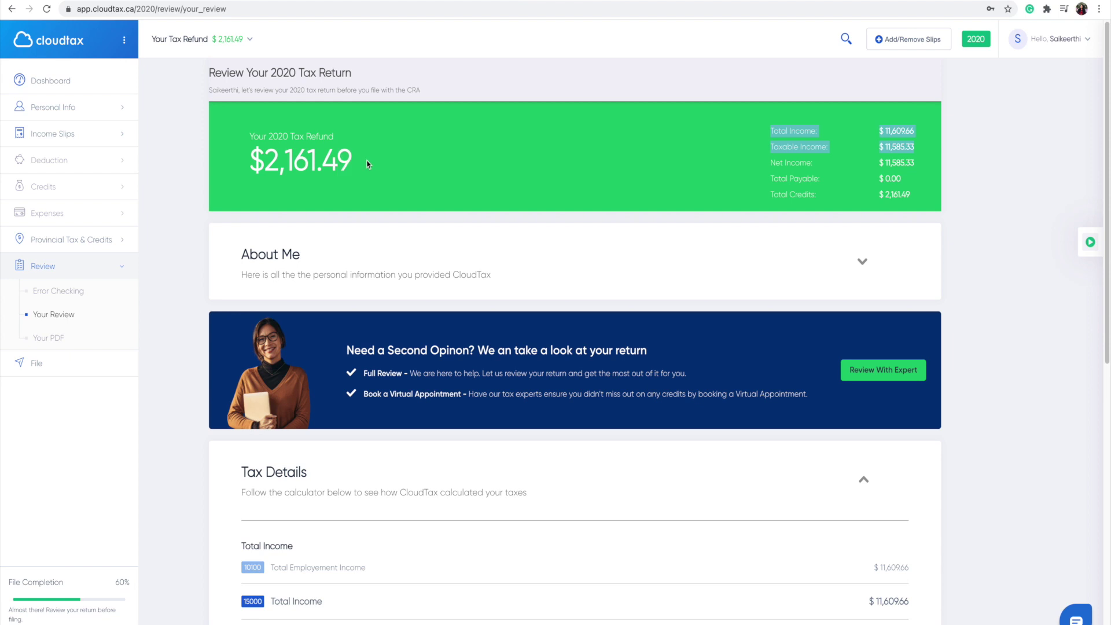
pyautogui.click(373, 165)
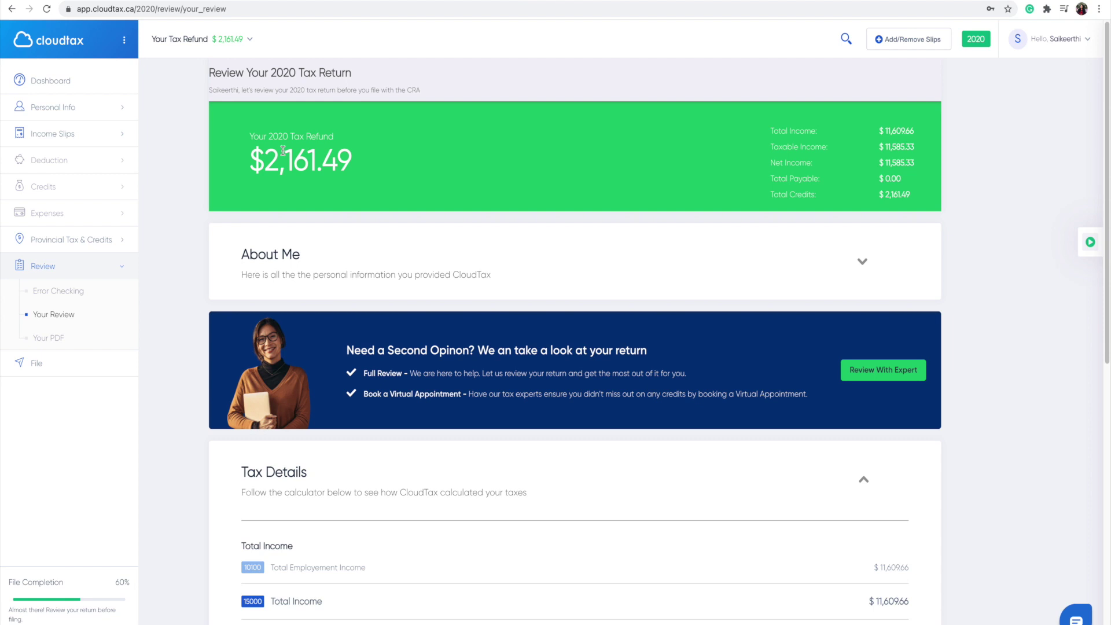
pyautogui.moveTo(283, 151); pyautogui.dragTo(776, 148)
pyautogui.click(396, 162)
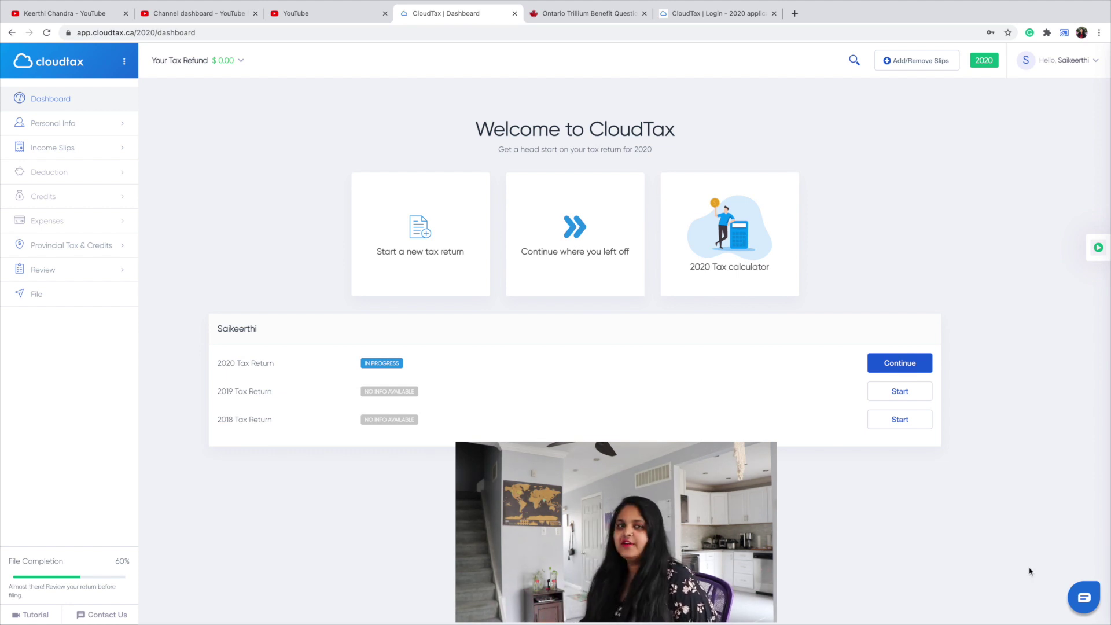
# Step: Open the support chat from the dashboard to view its messaging and FAQ options
pyautogui.click(1084, 600)
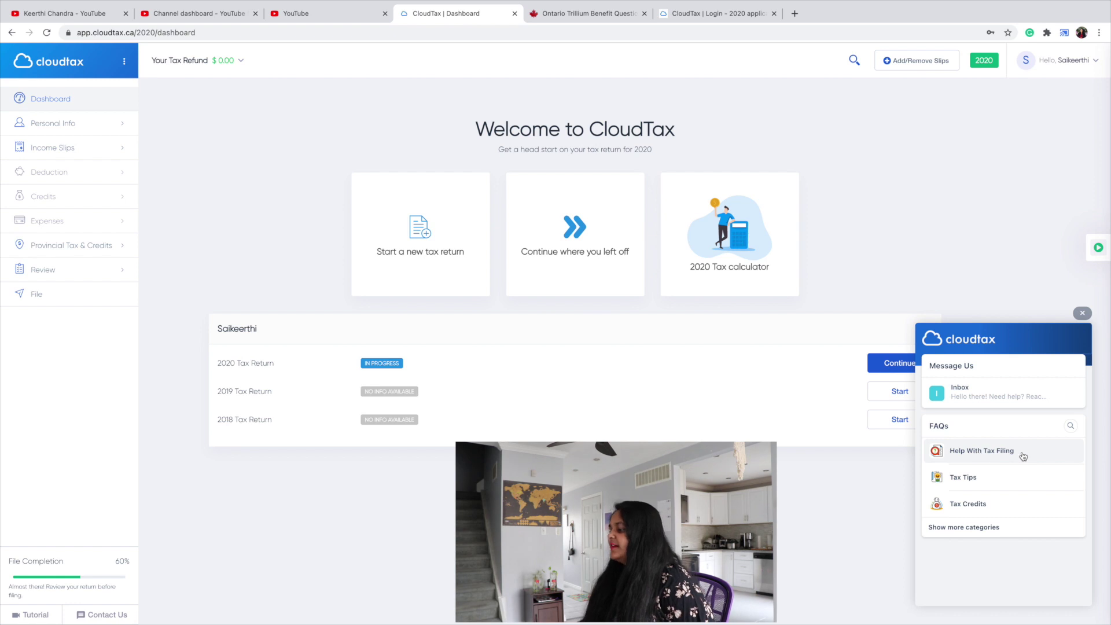
pyautogui.click(987, 590)
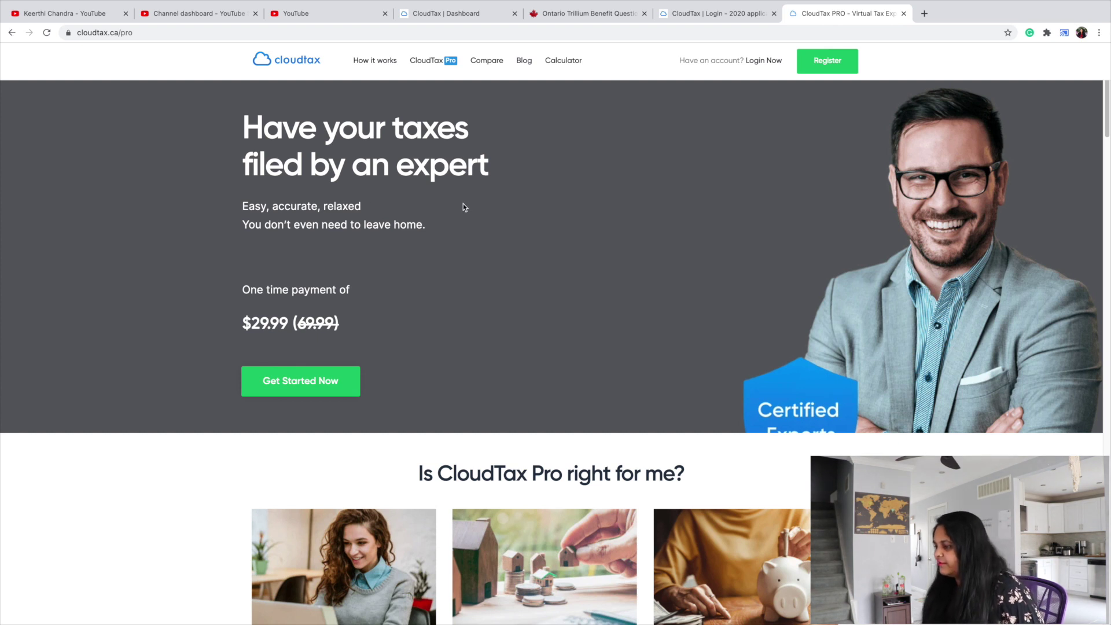
# Step: Find the tax preparation pricing table on the CloudTax Pro page and examine the Review plan's price
pyautogui.scroll(-15, 463, 204)
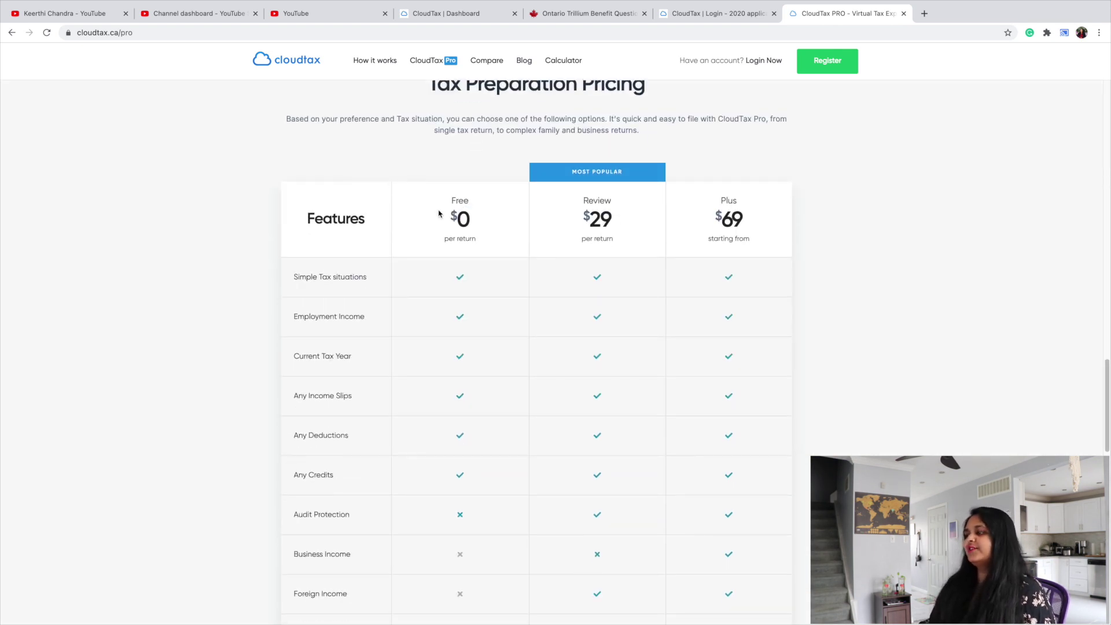
pyautogui.scroll(-1, 506, 244)
pyautogui.scroll(1, 464, 148)
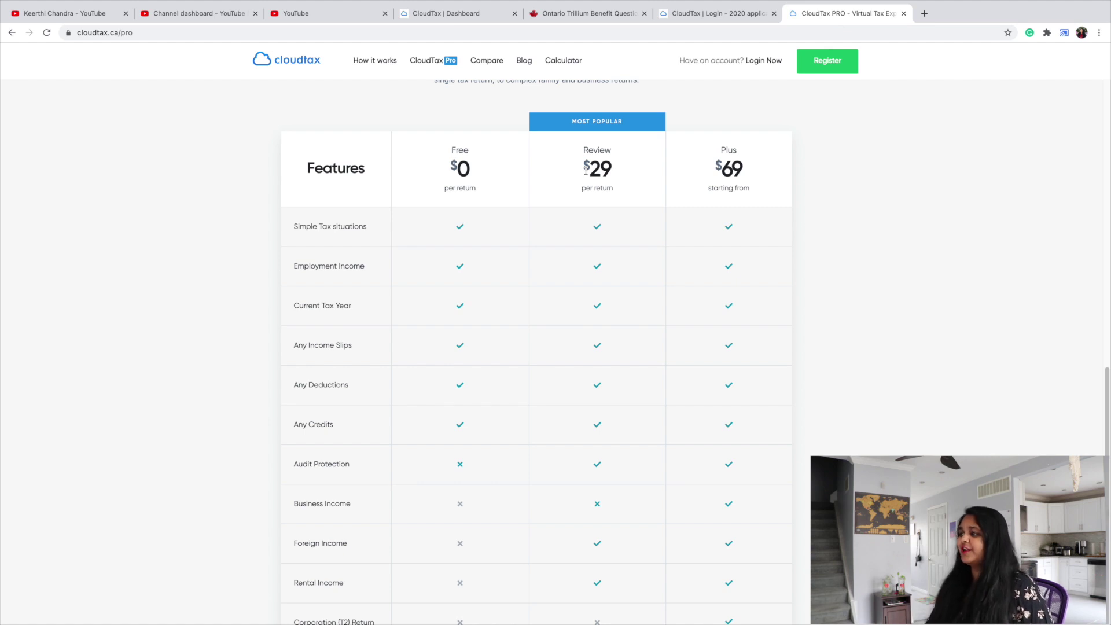
pyautogui.moveTo(584, 170); pyautogui.dragTo(621, 169)
pyautogui.click(627, 171)
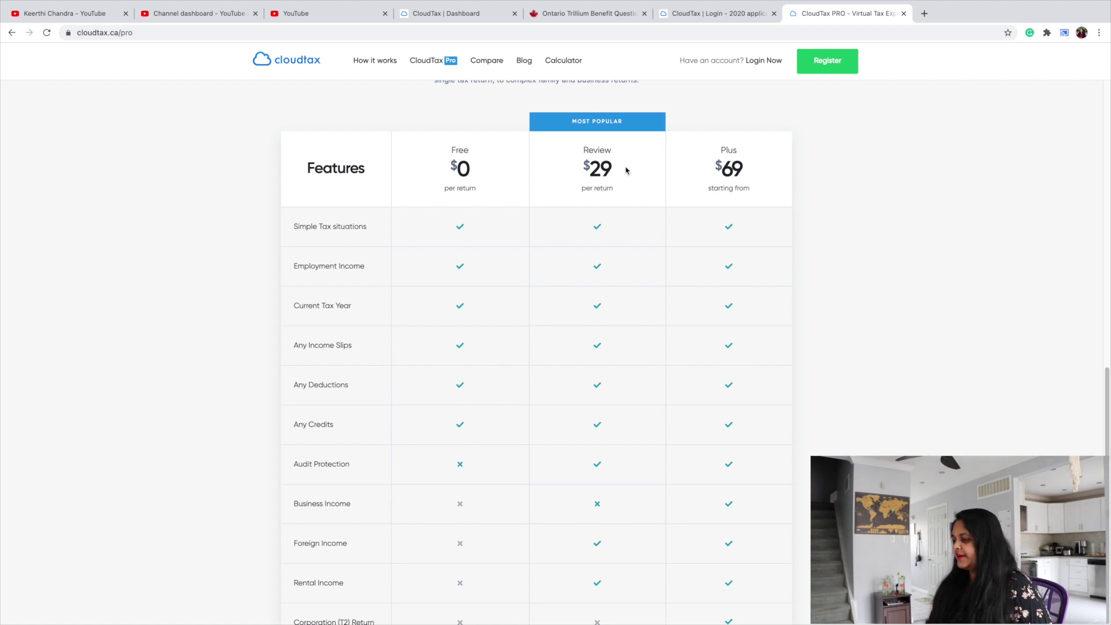
# Step: Compare the plans' included features, particularly Audit Protection and Any Credits, and examine the Plus plan's price
pyautogui.scroll(-3, 675, 202)
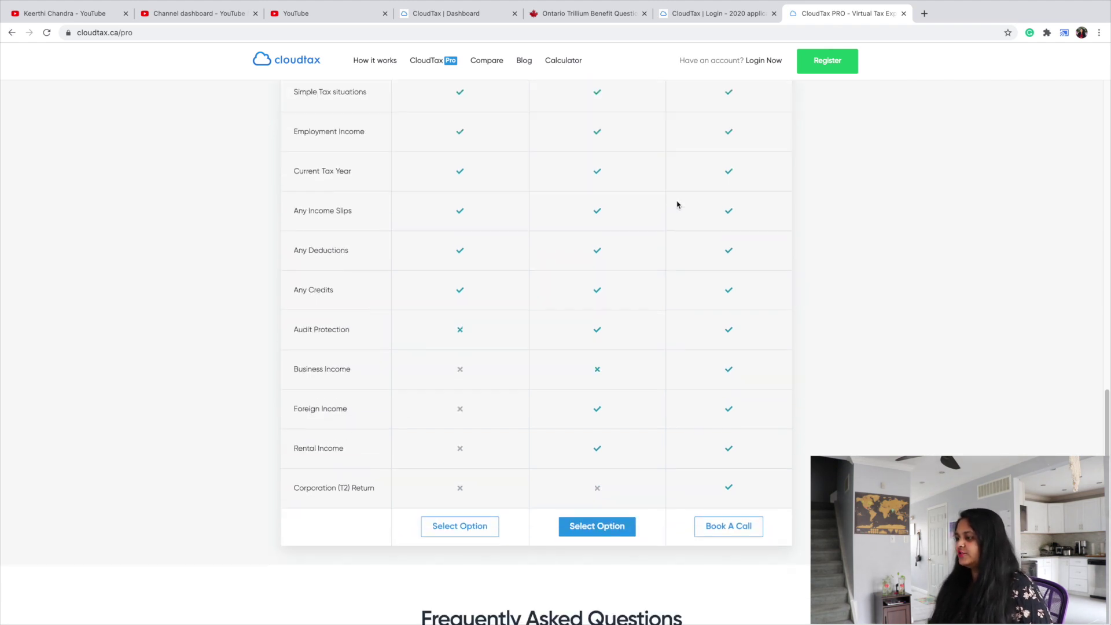
pyautogui.scroll(1, 673, 198)
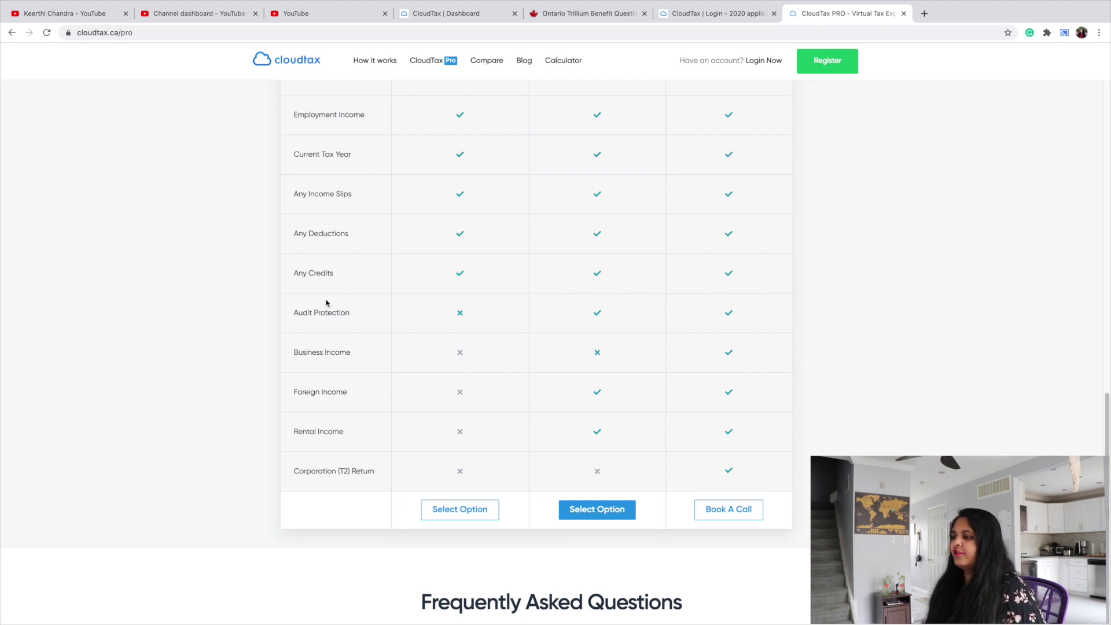
pyautogui.moveTo(294, 311); pyautogui.dragTo(380, 321)
pyautogui.click(384, 320)
pyautogui.moveTo(293, 274); pyautogui.dragTo(342, 276)
pyautogui.click(346, 275)
pyautogui.scroll(2, 347, 249)
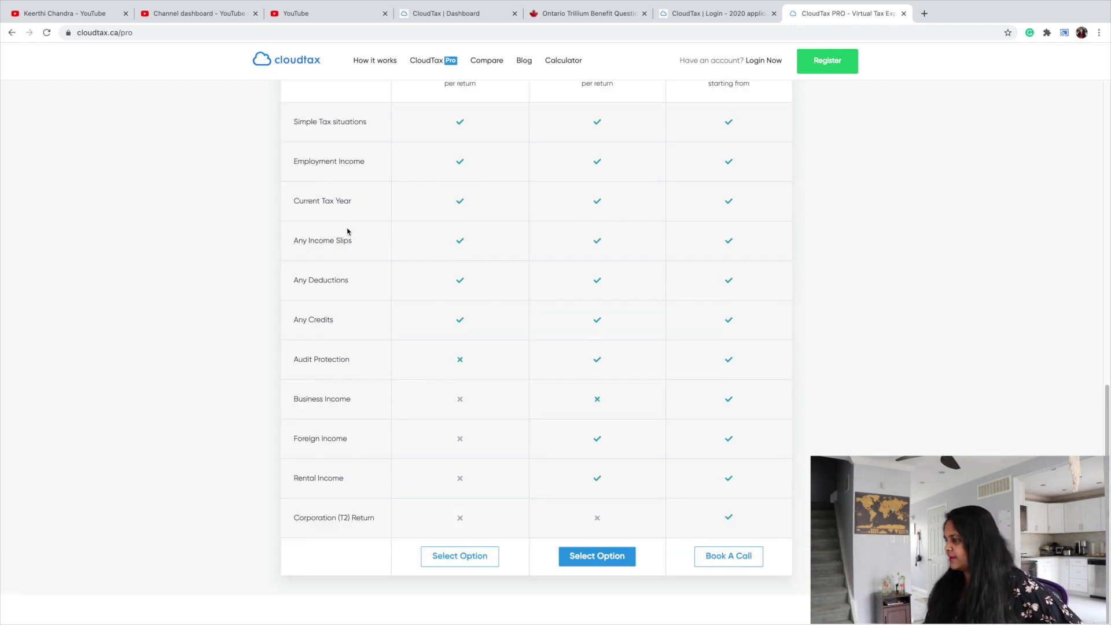
pyautogui.scroll(2, 346, 231)
pyautogui.moveTo(714, 110); pyautogui.dragTo(743, 110)
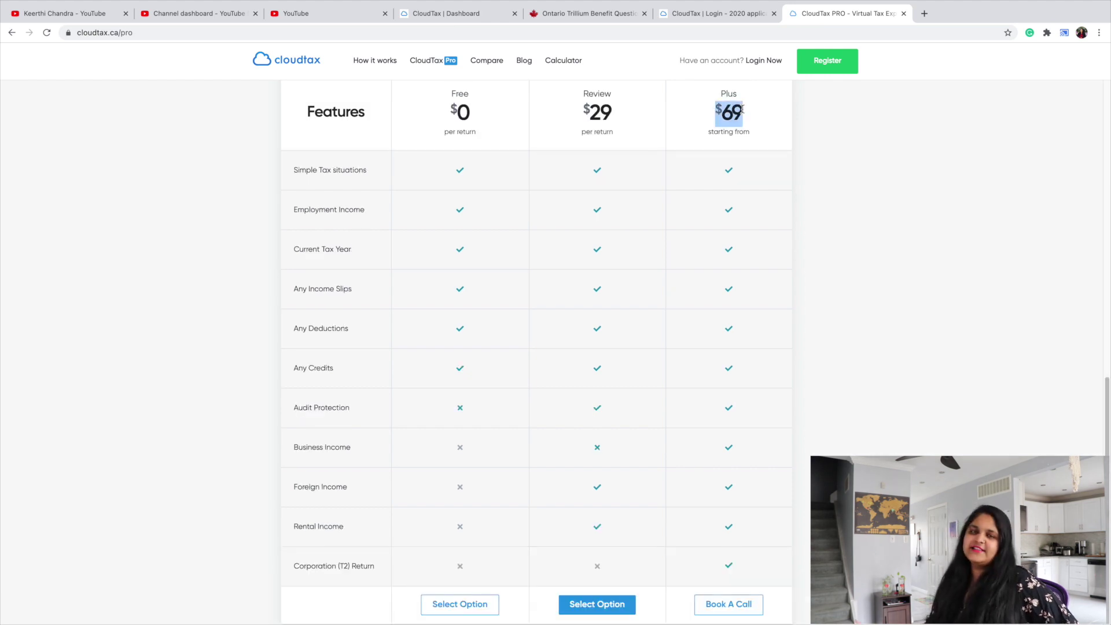
pyautogui.click(768, 110)
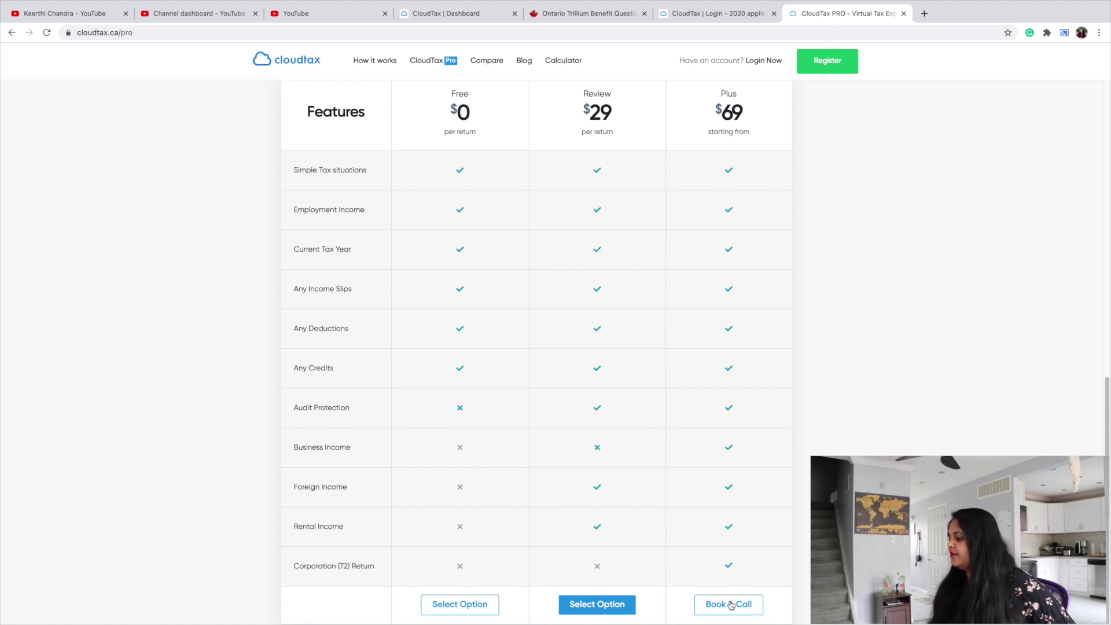
# Step: Open the Plus plan's discovery call booking to view the available March 2021 dates, and close it without booking
pyautogui.scroll(-1, 731, 606)
pyautogui.click(747, 538)
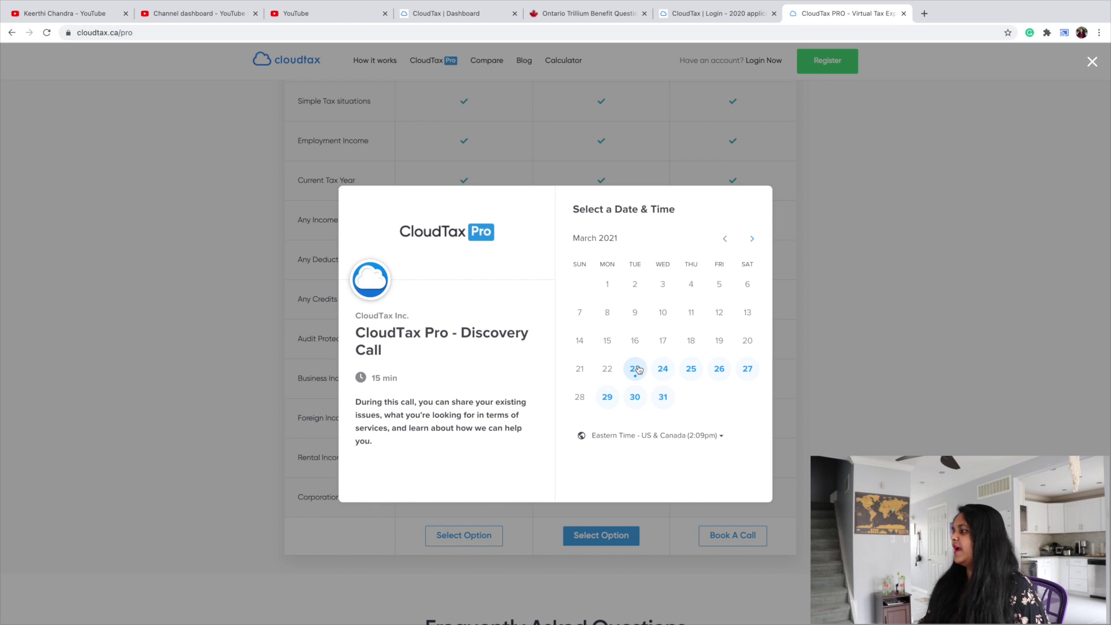
pyautogui.click(933, 254)
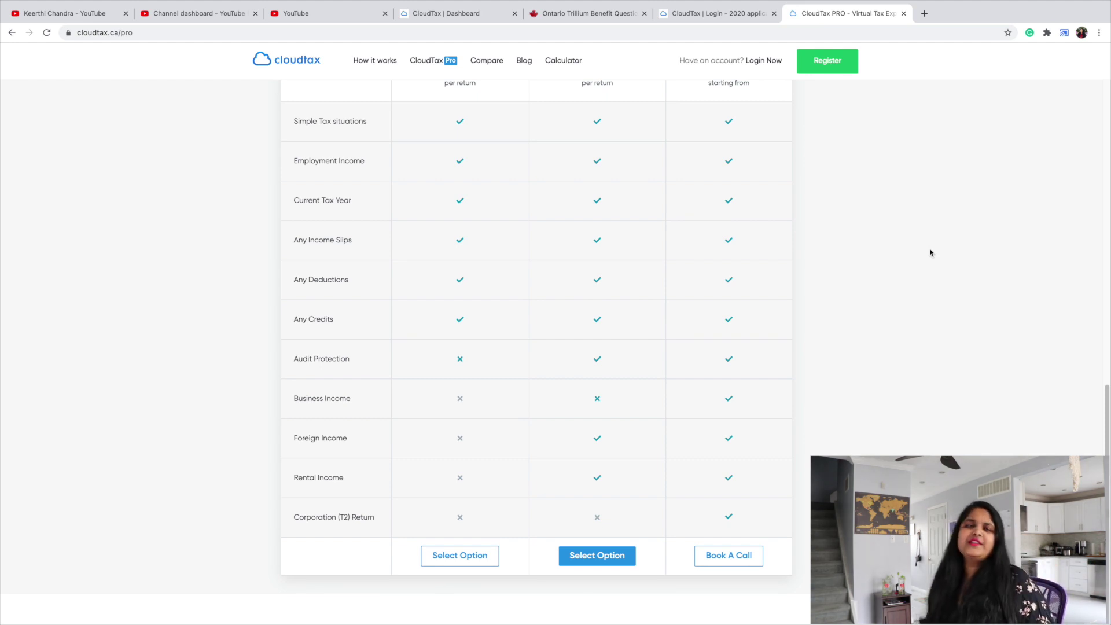
pyautogui.scroll(2, 930, 253)
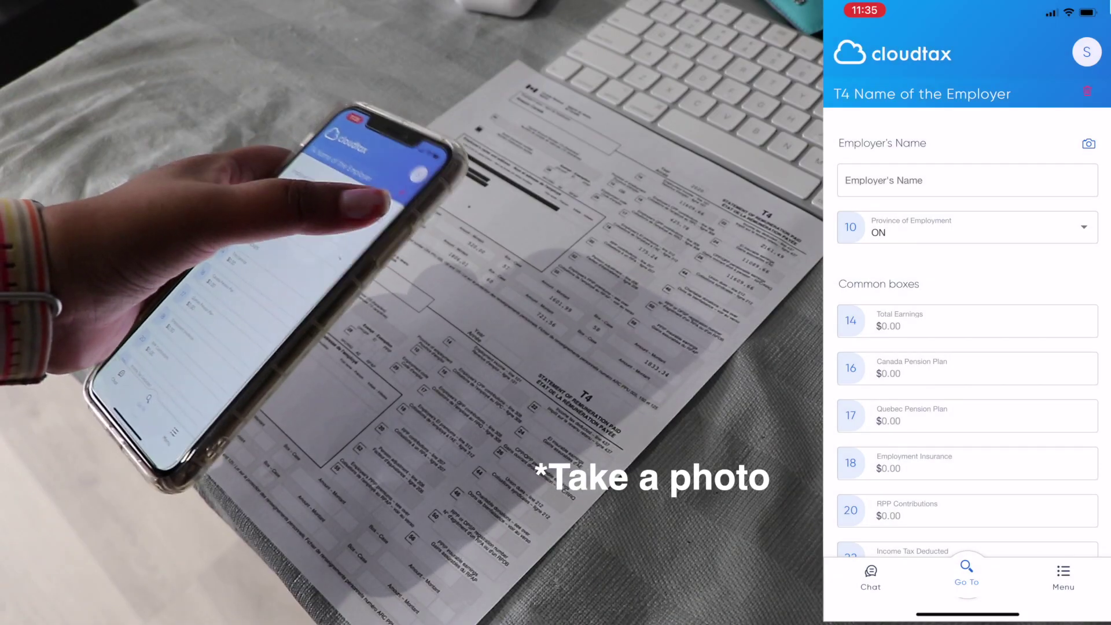
# Step: Photograph the paper T4 slip in the CloudTax mobile app to fill in the employment income slip, and check its boxes
pyautogui.click(1088, 143)
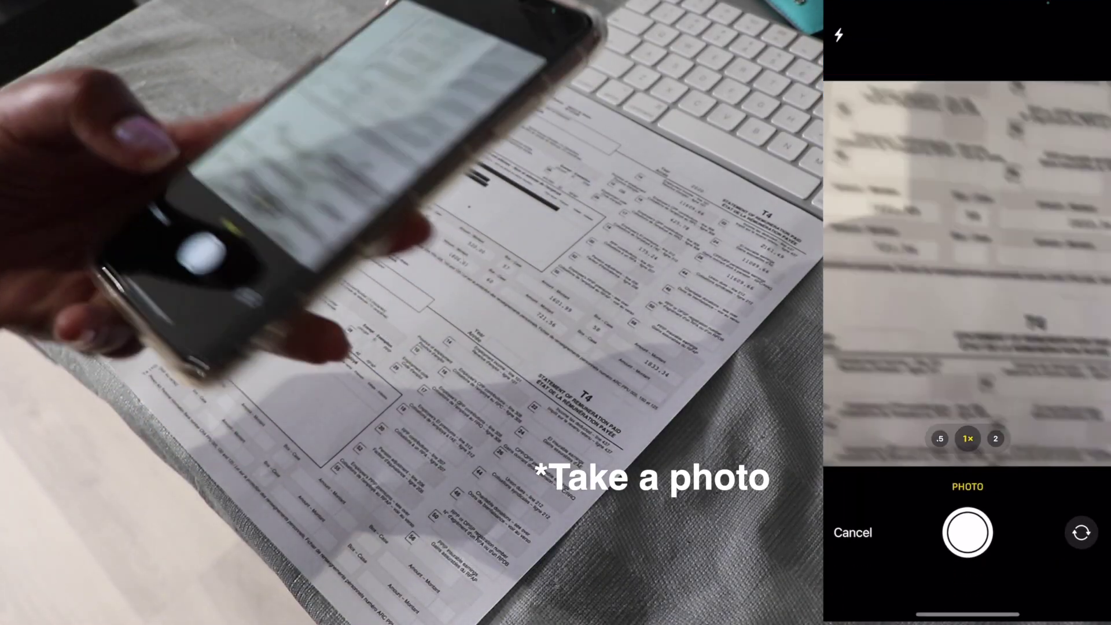
pyautogui.click(967, 530)
pyautogui.scroll(-3, 144, 347)
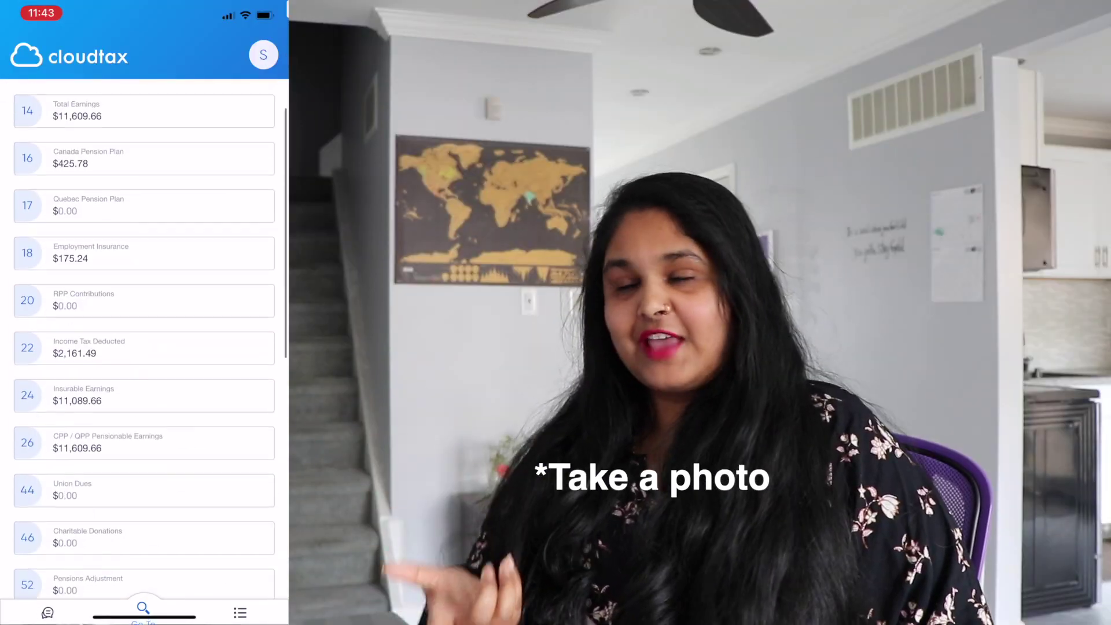
pyautogui.scroll(-3, 145, 347)
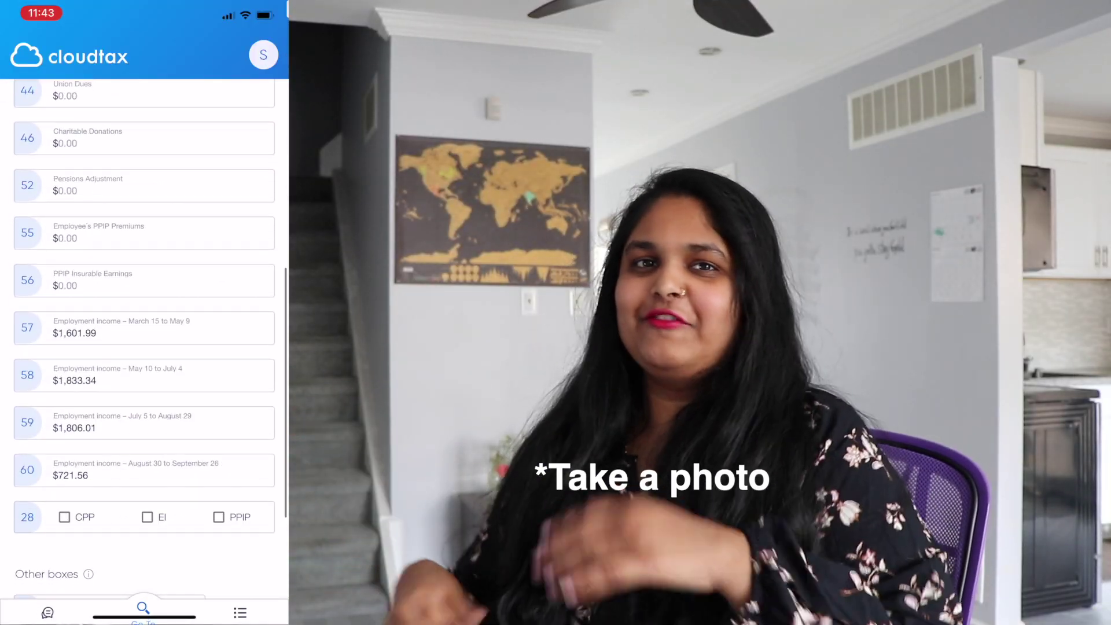
pyautogui.scroll(2, 144, 347)
pyautogui.scroll(5, 144, 347)
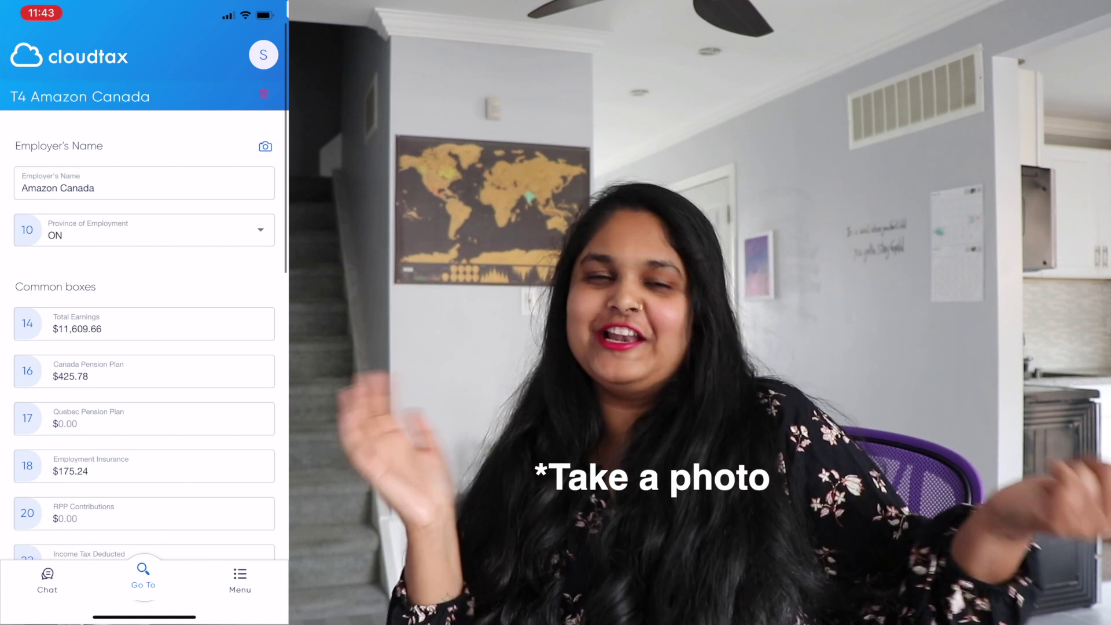